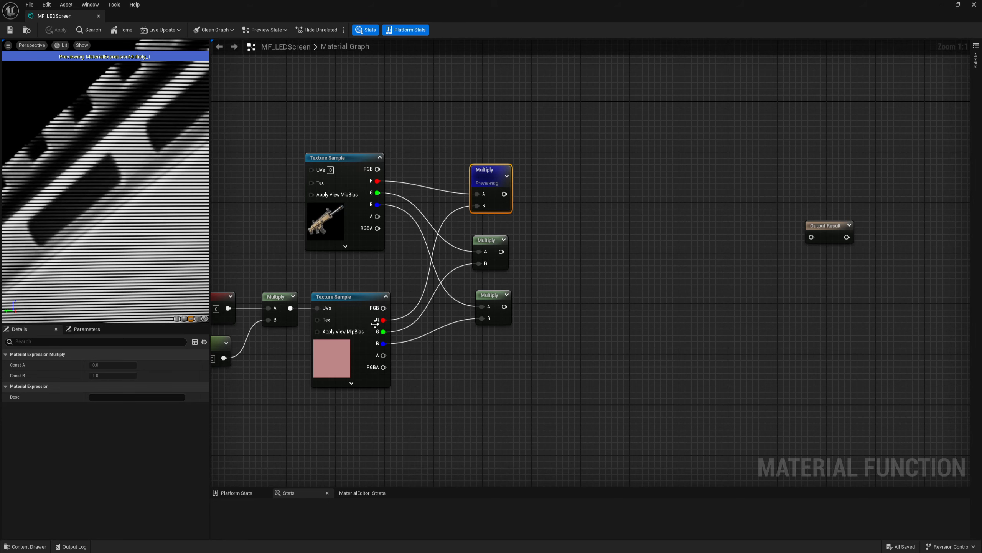
Preview the green-channel and blue-channel Multiply nodes in turn to inspect their LED patterns, ending with previewing switched off.
right_drag(277, 371, 299, 339)
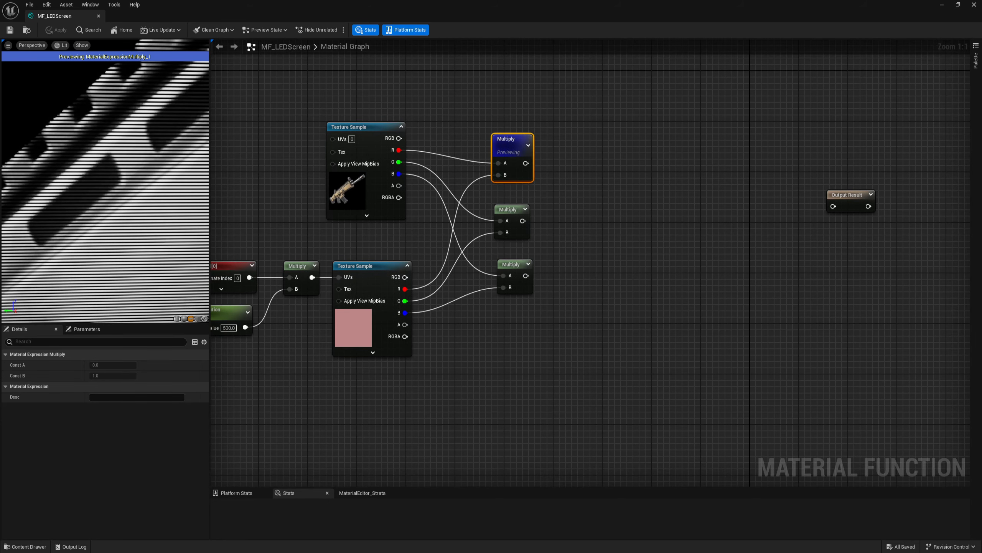
mouse_move(123, 222)
right_down()
mouse_move(123, 190)
mouse_move(124, 222)
right_up()
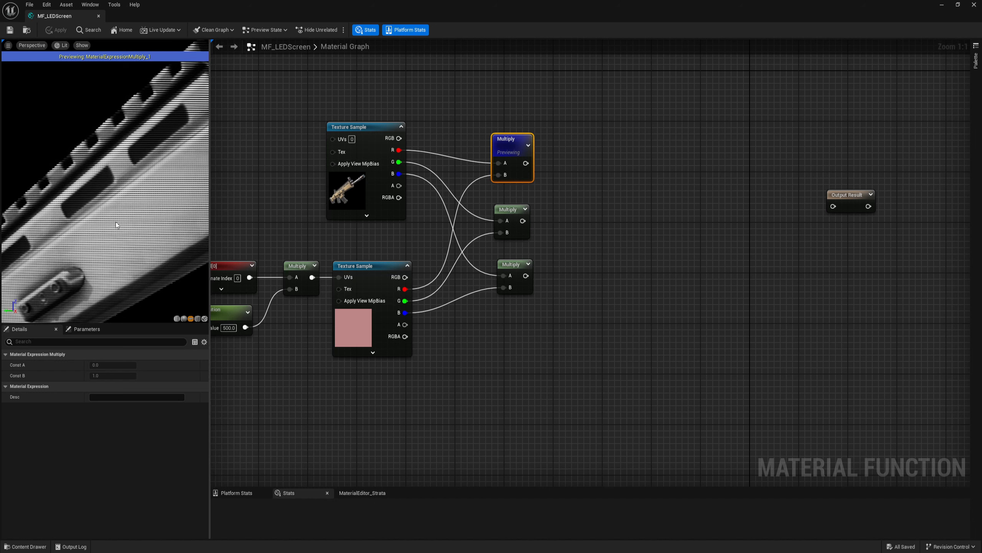
right_click(517, 216)
click(541, 235)
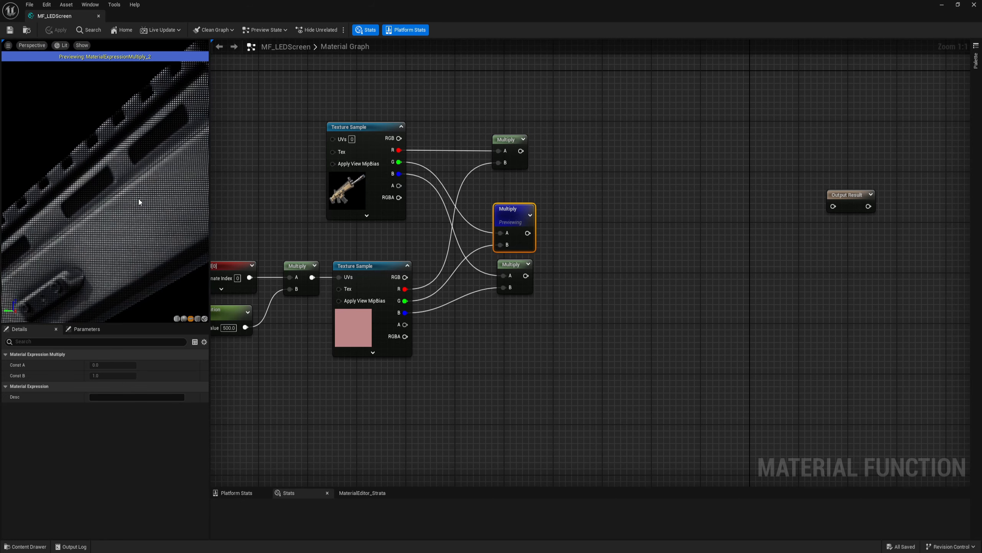
right_click(513, 266)
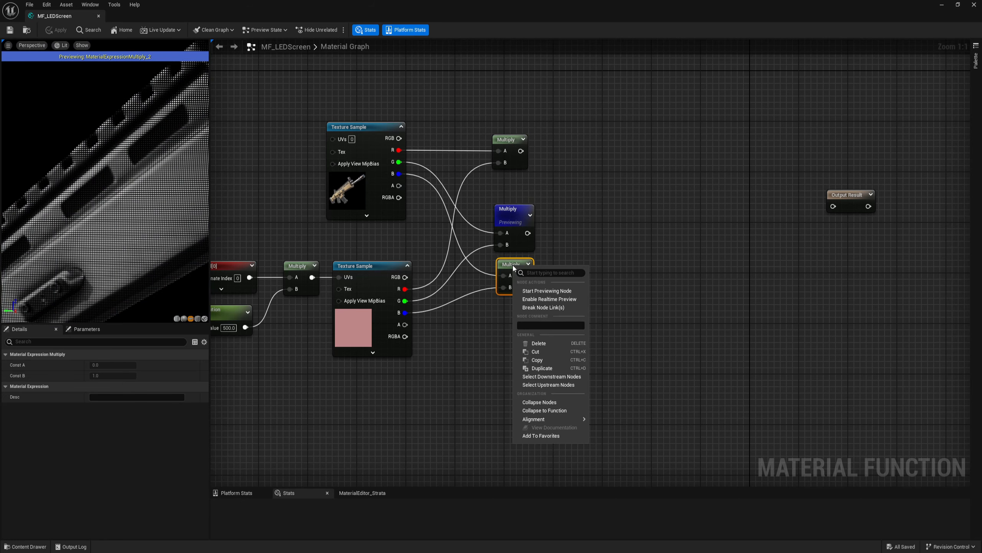
click(532, 288)
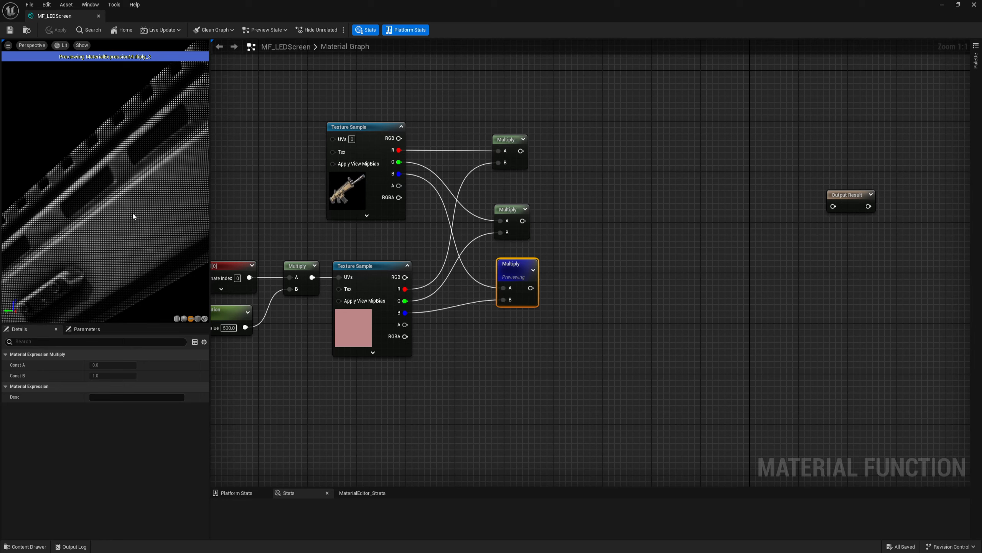
click(584, 238)
right_drag(584, 238, 545, 236)
right_click(475, 266)
click(495, 288)
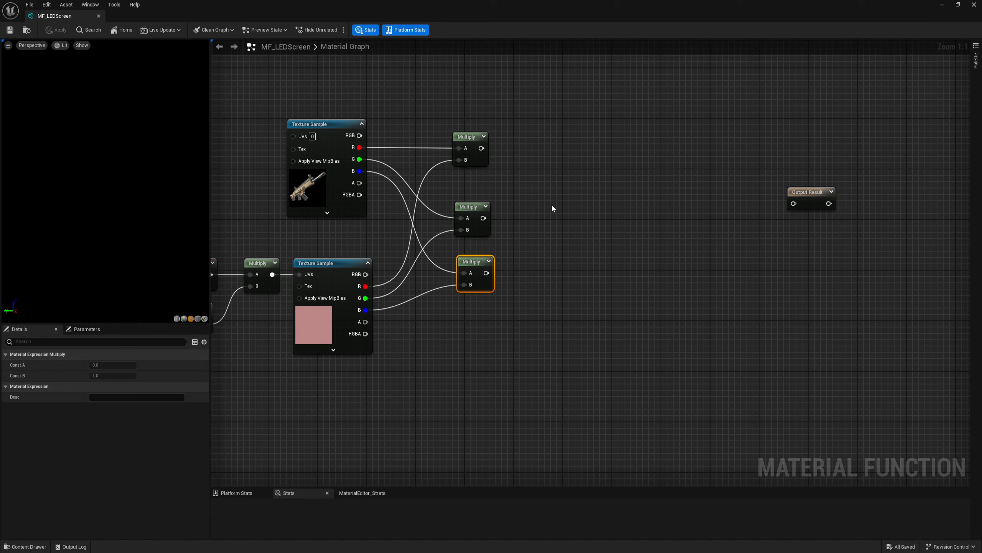
Place three three-component vector Constant nodes in a column beyond the red, green and blue channel Multiply nodes.
right_drag(552, 209, 530, 226)
key(3)
click(530, 224)
click(525, 302)
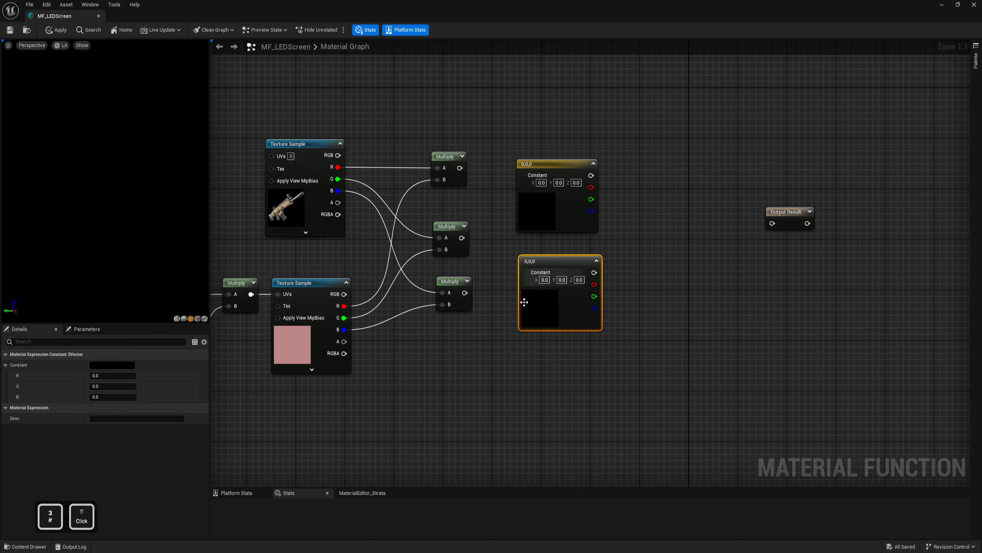
click(524, 345)
Set the three vector constants to pure red (1,0,0), green (0,1,0) and blue (0,0,1), collapsing their previews.
click(541, 183)
text(1)
click(594, 164)
click(562, 279)
text(1)
click(597, 261)
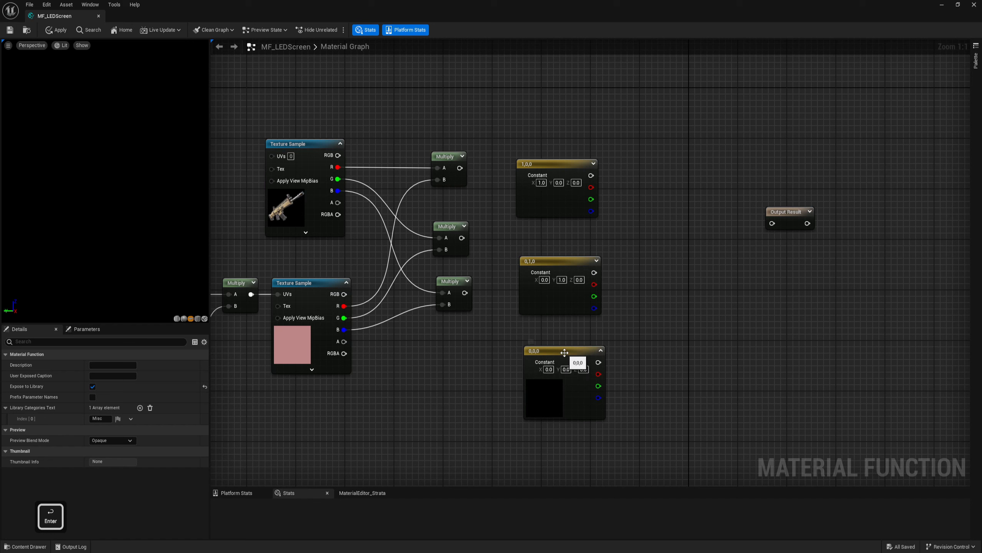
drag(574, 349, 567, 338)
click(577, 359)
text(1)
key(Return)
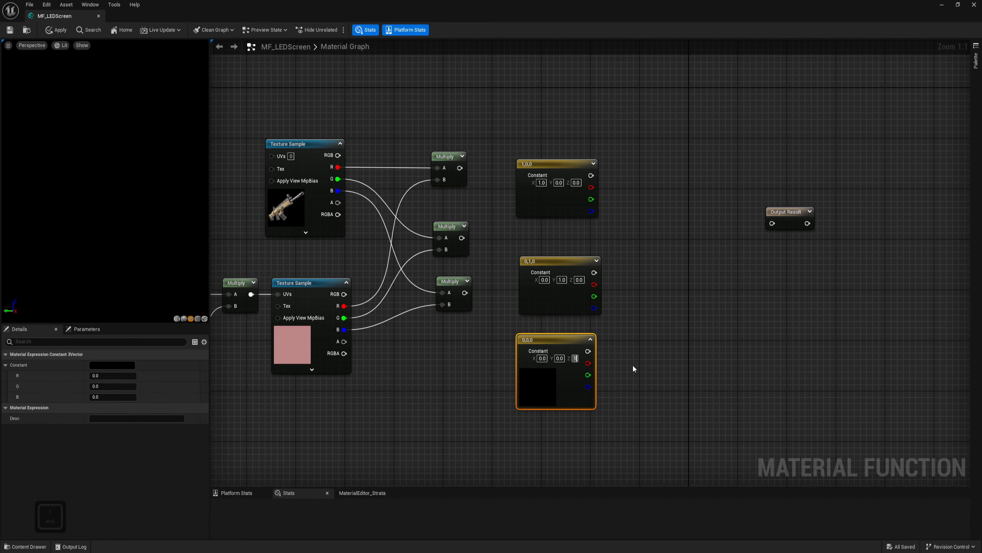
click(595, 339)
Add a Multiply node beyond each colour constant and shift the three constants down to make room for wiring.
right_drag(486, 175, 479, 205)
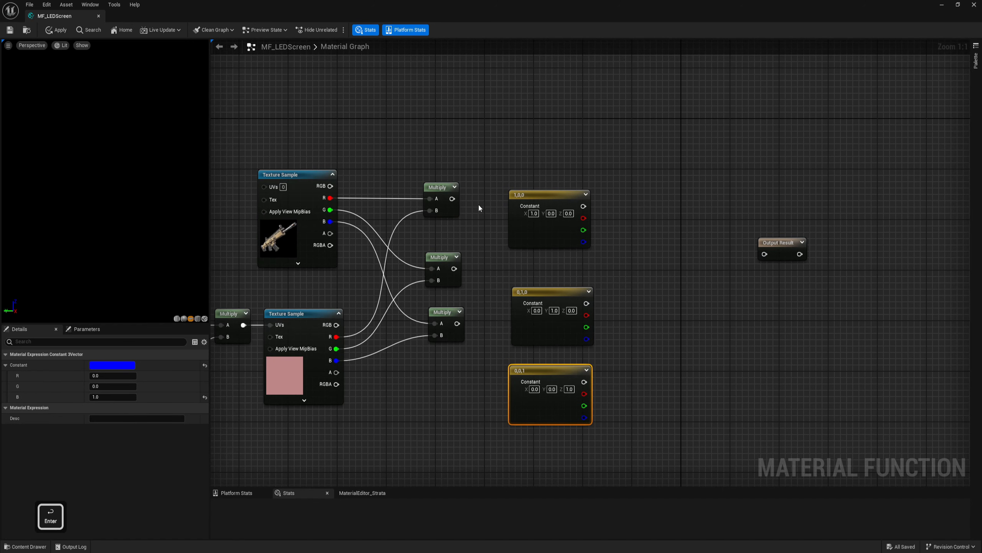
click(611, 185)
click(610, 166)
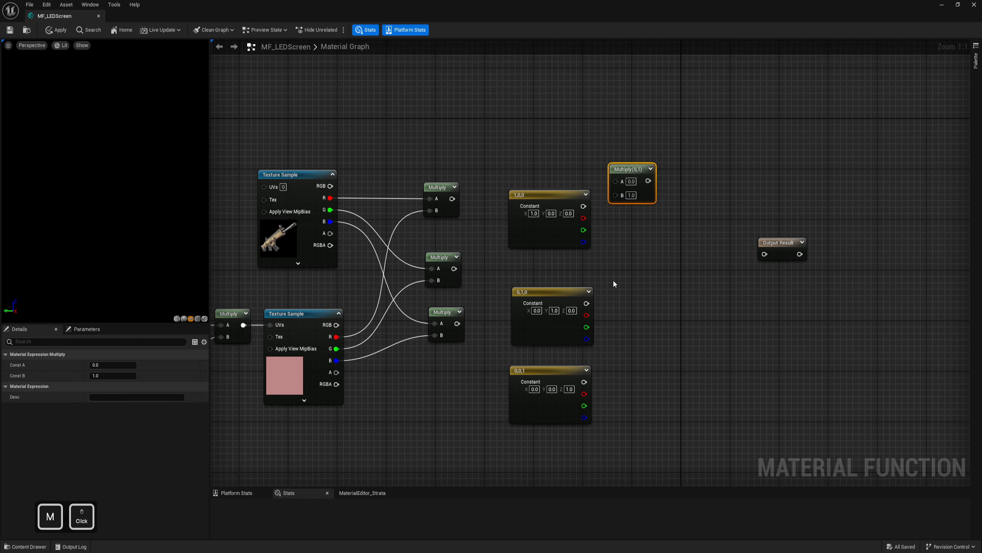
click(612, 290)
click(617, 364)
drag(548, 371, 531, 409)
drag(552, 289, 537, 329)
drag(553, 192, 540, 215)
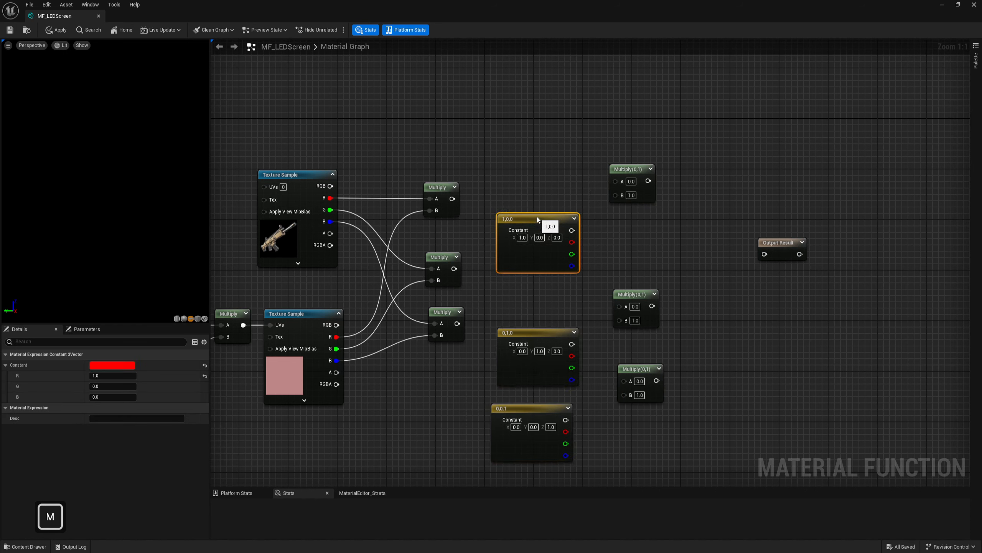
Connect the red and green channel Multiply outputs with the 1,0,0 and 0,1,0 constants to the first two new Multiply nodes.
drag(452, 199, 615, 181)
drag(572, 230, 606, 197)
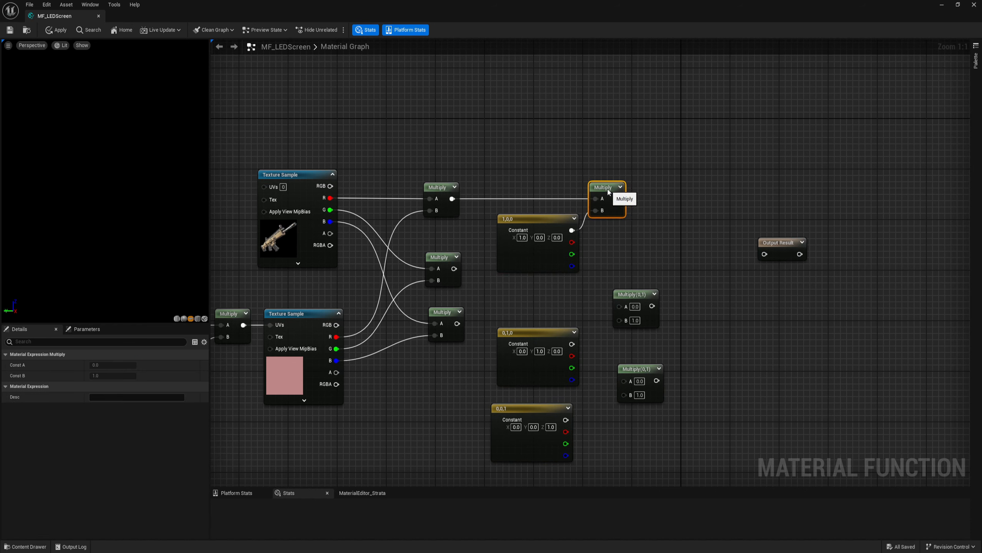
mouse_move(454, 268)
mouse_down()
mouse_move(614, 287)
mouse_move(620, 306)
mouse_move(439, 262)
mouse_up()
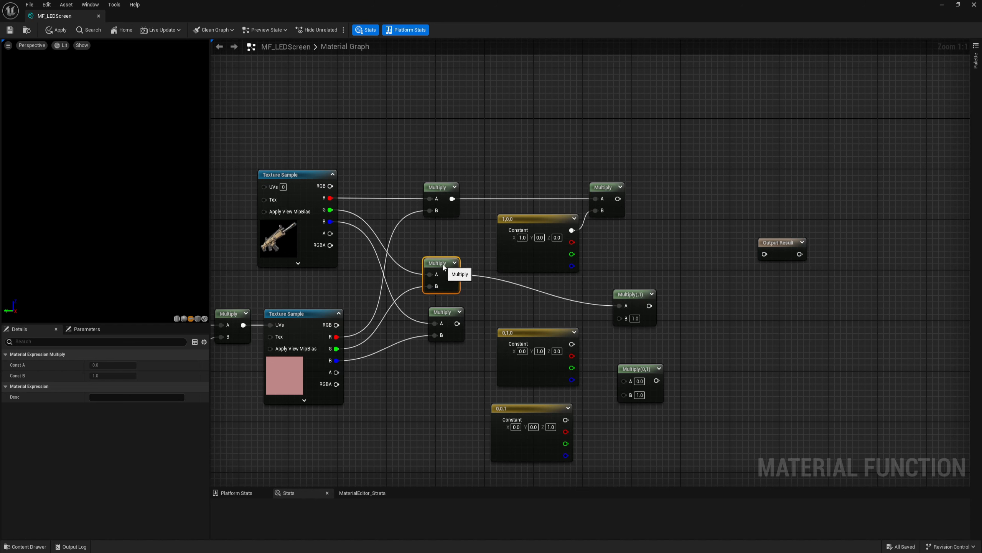
drag(638, 296, 614, 265)
drag(571, 344, 596, 287)
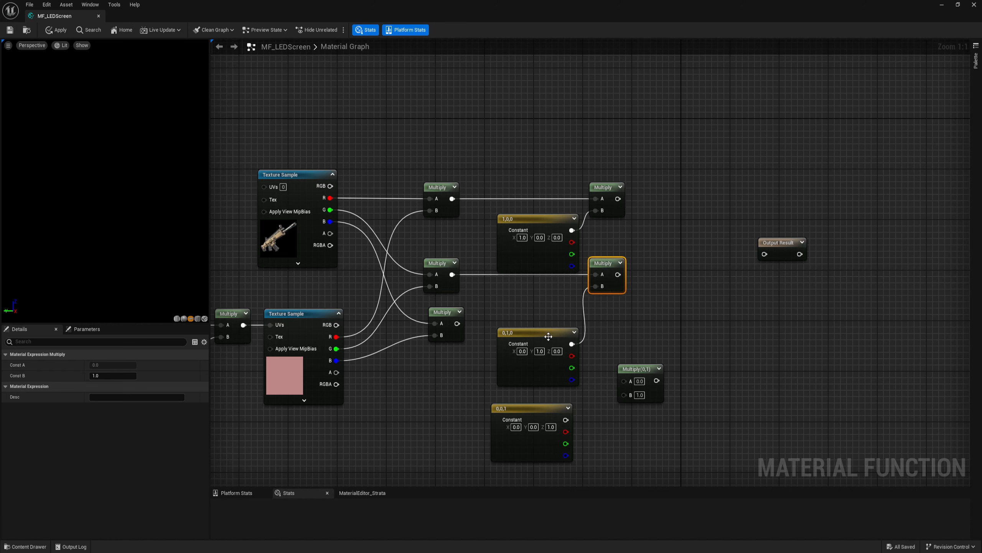
drag(539, 335, 538, 290)
drag(532, 219, 532, 213)
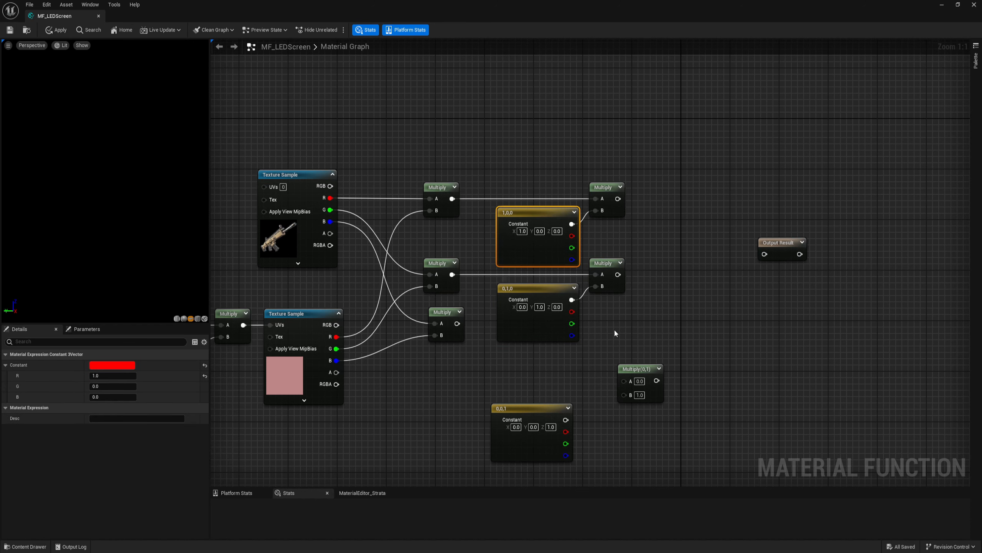
Connect the blue channel Multiply and the 0,0,1 constant to the third new Multiply, and align that row.
right_drag(533, 186, 538, 140)
click(443, 287)
drag(456, 298, 609, 290)
drag(570, 374, 558, 320)
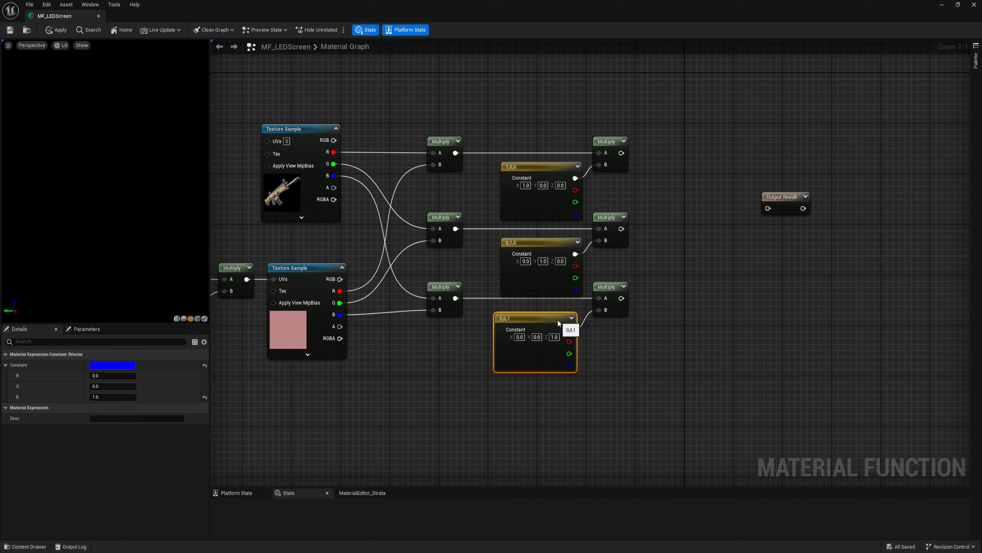
drag(441, 294, 440, 301)
drag(617, 287, 617, 294)
drag(555, 313, 561, 319)
Sum the three coloured Multiply outputs by chaining them through two Add nodes, and arrange the Add nodes.
right_drag(696, 271, 614, 313)
key(a)
click(582, 208)
click(646, 321)
drag(540, 195, 540, 272)
drag(607, 224, 652, 338)
drag(540, 346, 652, 352)
drag(598, 216, 582, 250)
drag(662, 325, 639, 322)
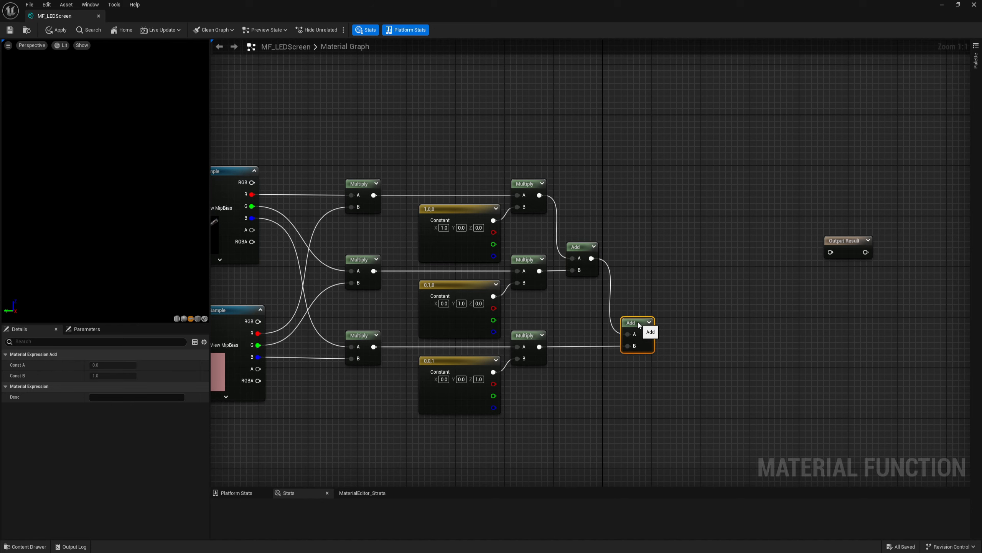
Preview the second Add node to inspect the combined colour LED image, ending with its preview switched off.
right_drag(635, 288, 682, 279)
drag(208, 208, 219, 208)
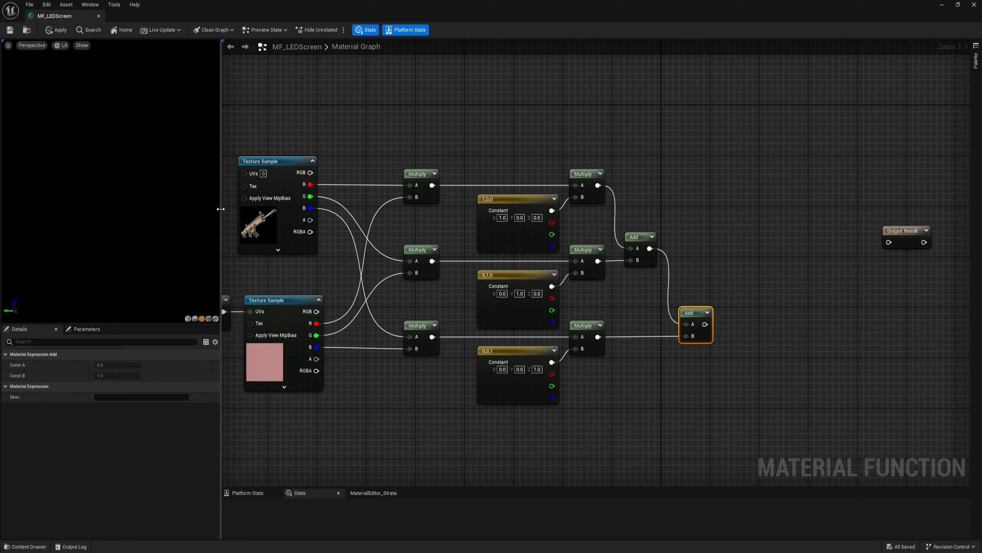
right_click(688, 312)
click(720, 336)
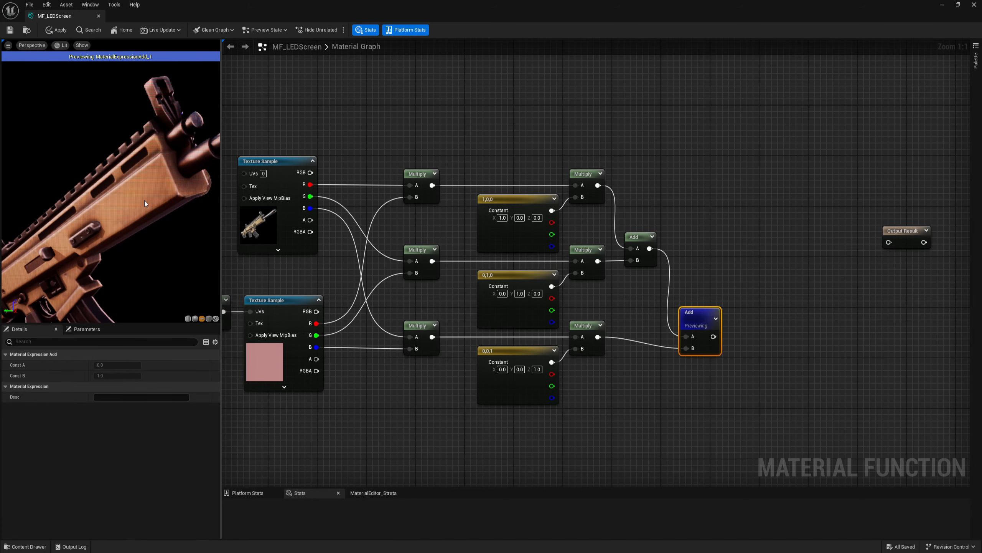
mouse_move(133, 195)
right_down()
mouse_move(134, 232)
mouse_move(133, 196)
right_up()
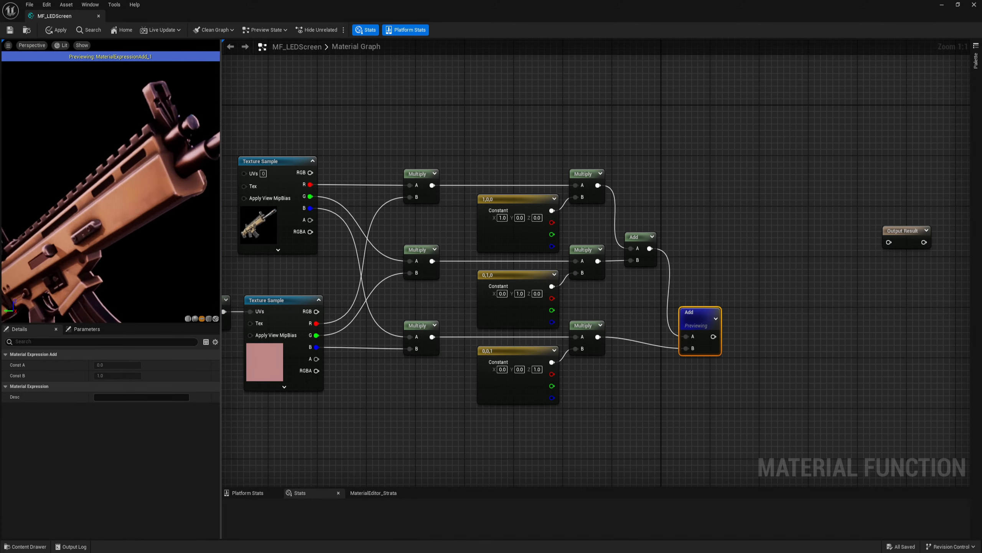
mouse_move(199, 188)
right_down()
mouse_move(199, 211)
mouse_move(200, 189)
right_up()
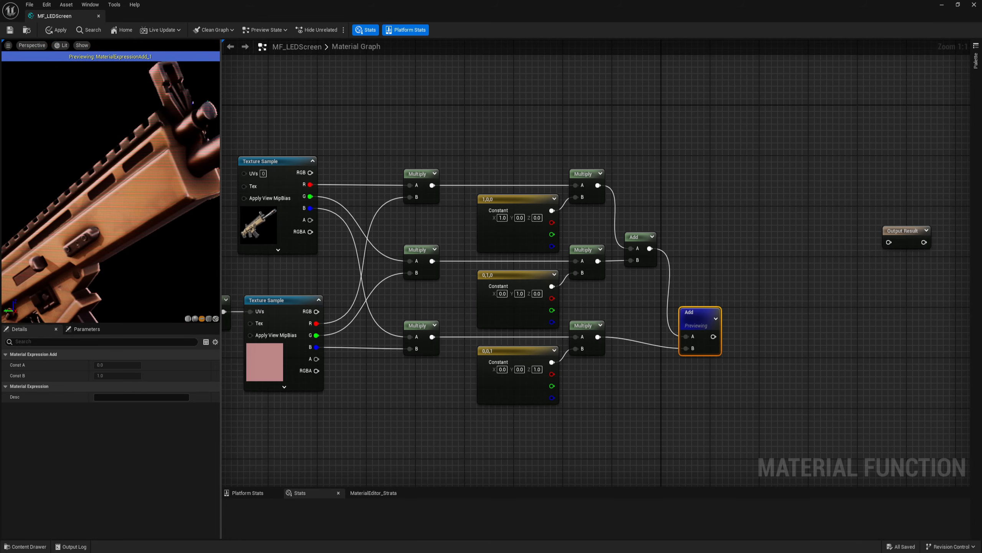
right_click(687, 306)
click(724, 343)
Multiply the final Add result by the LED pattern texture's alpha, routing that wire below the constants with two reroute points.
right_drag(736, 286, 675, 248)
key(m)
click(681, 295)
drag(644, 287, 688, 311)
drag(255, 321, 418, 376)
double_click(657, 322)
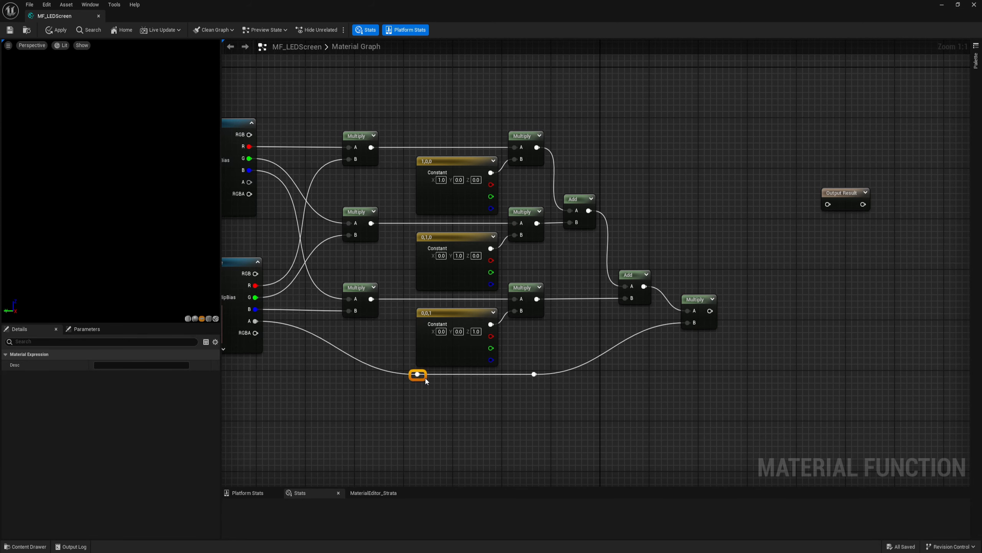
click(603, 336)
Preview the alpha-masked Multiply node to inspect the whole screen, ending with its preview off and its thumbnail collapsed.
click(690, 287)
right_click(690, 287)
click(715, 305)
right_drag(758, 267, 671, 266)
mouse_move(155, 163)
right_down()
mouse_move(160, 205)
mouse_move(160, 155)
right_up()
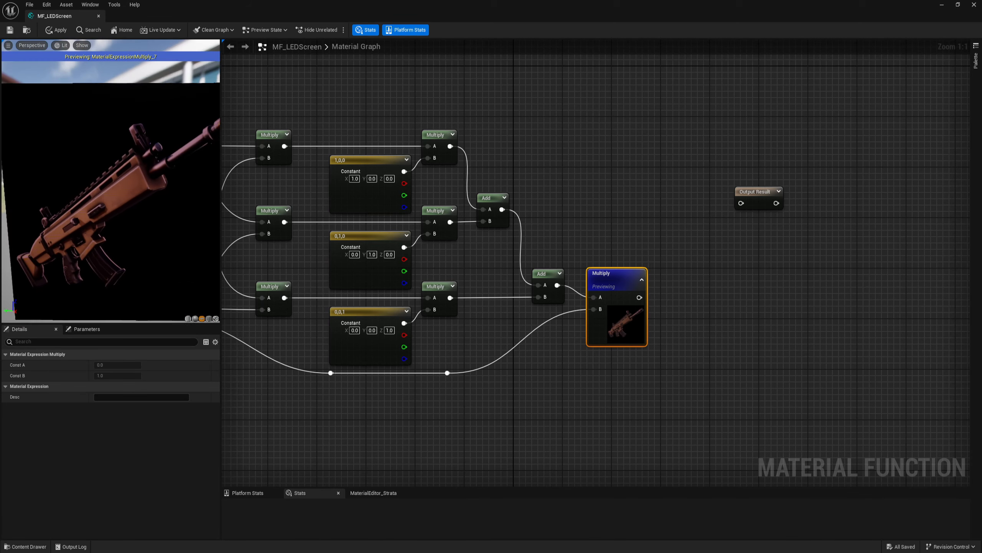
right_drag(699, 312, 575, 281)
right_click(515, 270)
click(519, 281)
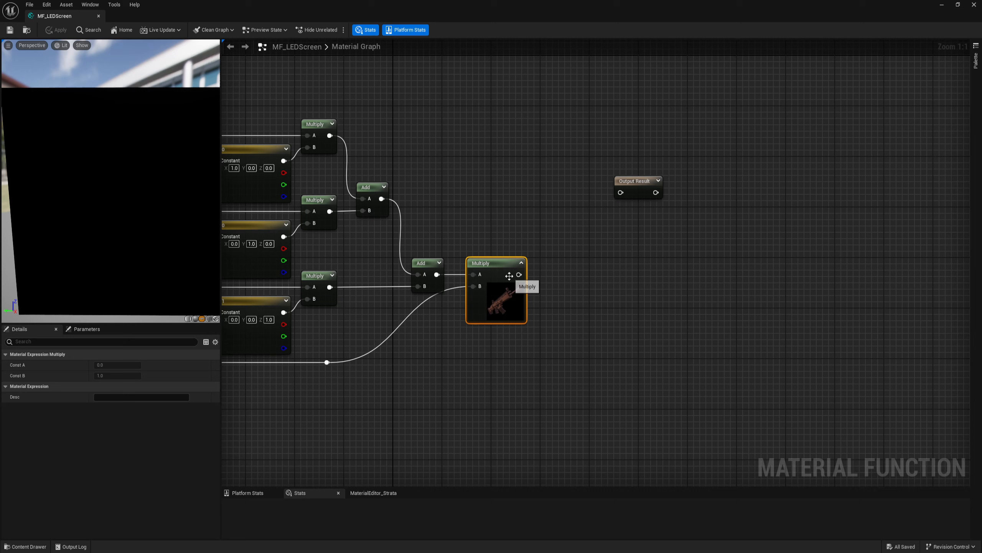
click(521, 262)
Add another Multiply node after the alpha-masked Multiply and feed that result into its A input.
click(545, 270)
drag(495, 274, 550, 285)
drag(557, 275, 530, 265)
Create a scalar parameter named "LEDs Intensity" with a default value of 2.
key(s)
click(448, 331)
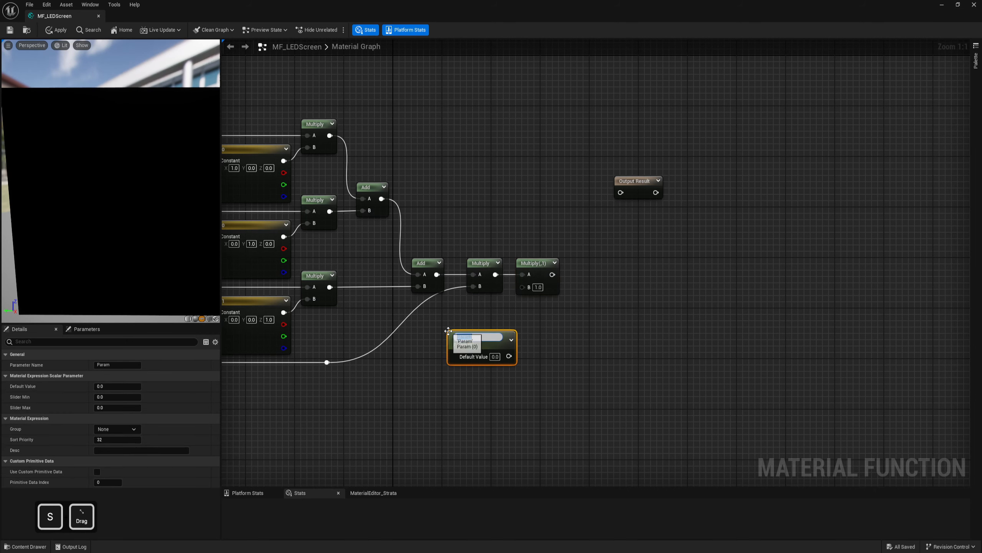
text(LEDs Intensity)
key(Return)
click(500, 354)
text(1)
click(602, 371)
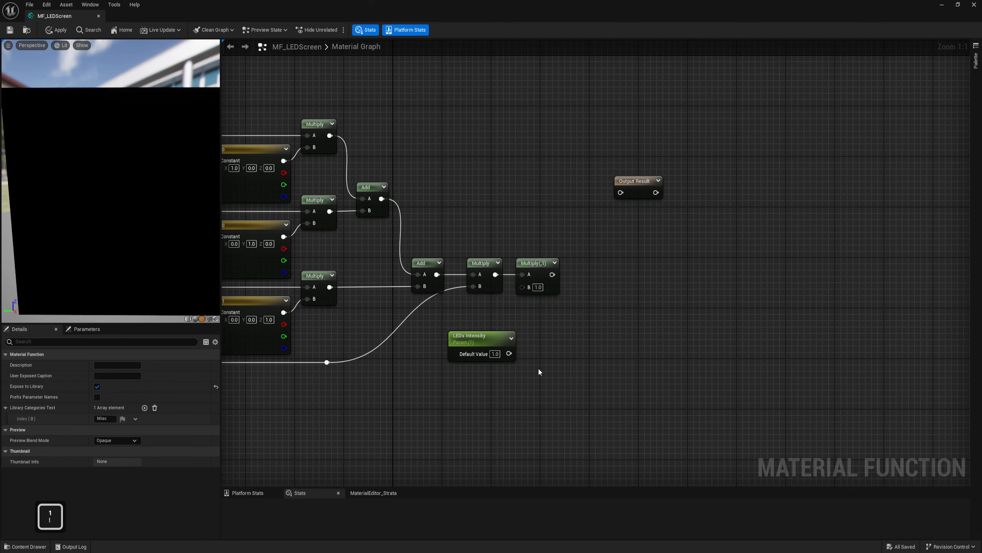
click(496, 354)
text(2)
Connect LEDs Intensity to the last Multiply's B input and tidy the positions of both nodes.
drag(509, 353, 522, 286)
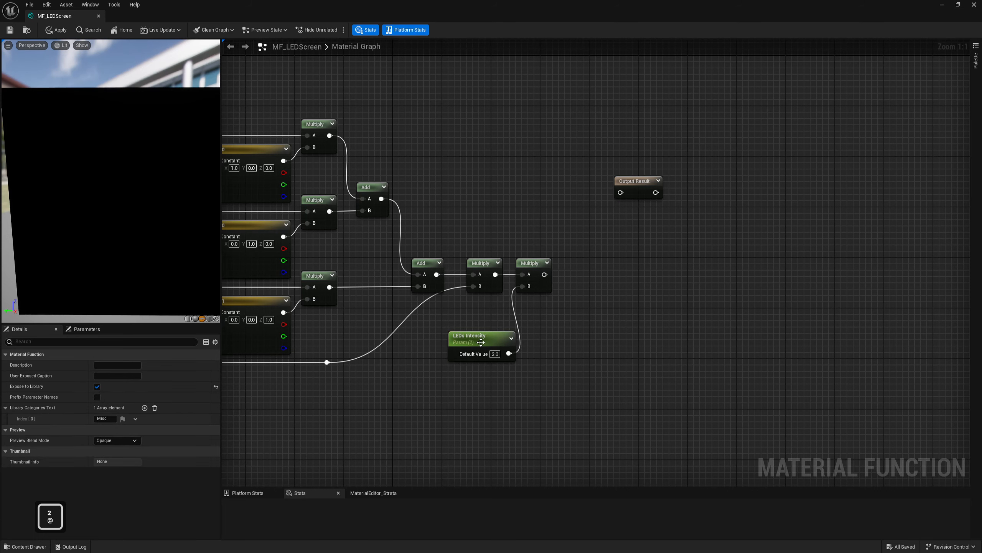
drag(481, 339, 473, 315)
drag(533, 263, 539, 263)
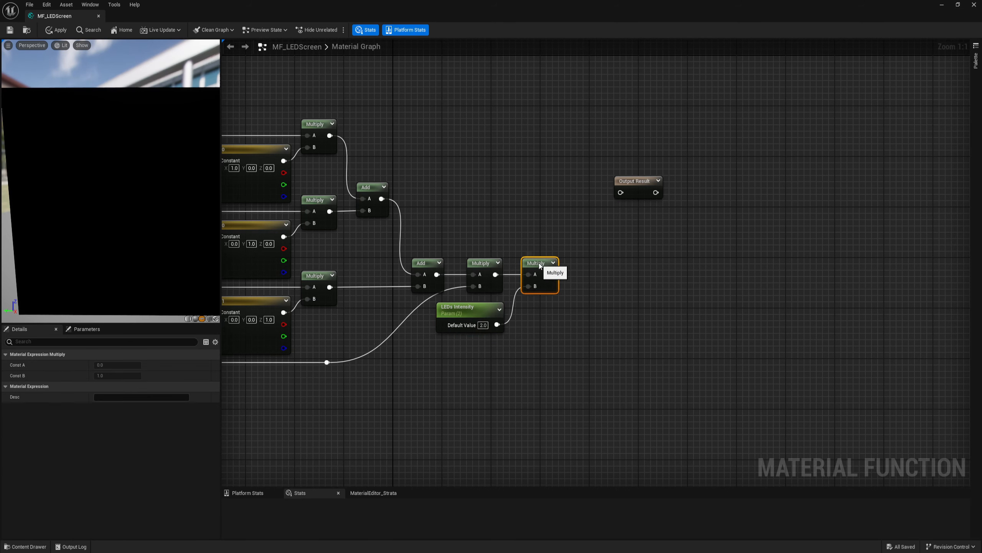
click(613, 298)
Add a Lerp node after the intensity Multiply and connect the Multiply output to its A input.
right_drag(594, 325, 562, 323)
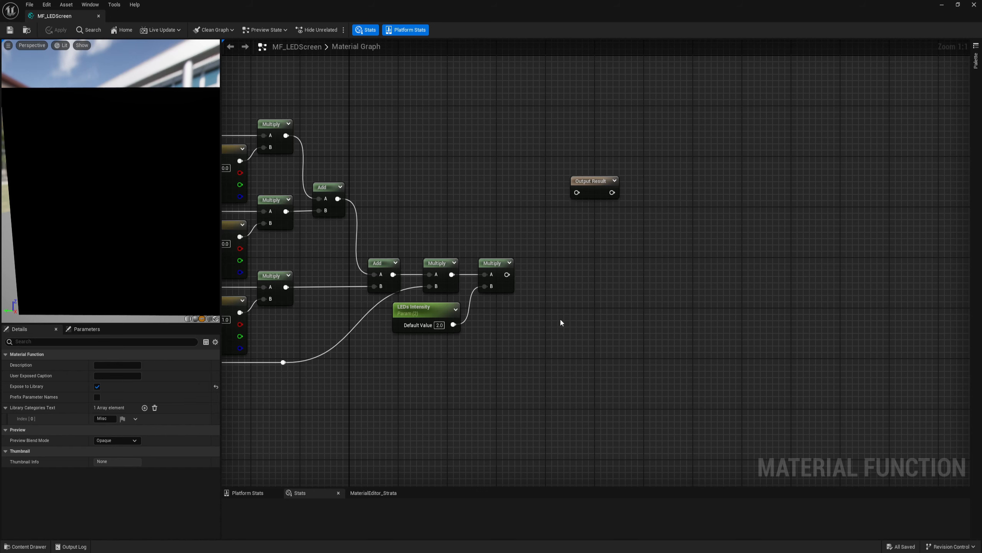
right_drag(566, 312, 553, 308)
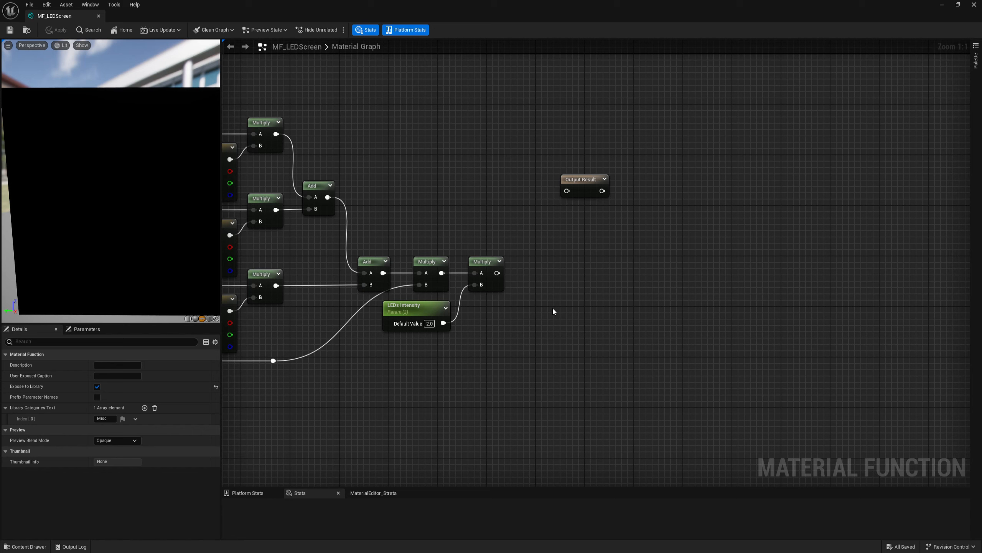
click(576, 272)
drag(497, 273, 595, 261)
Create a named reroute declaration called "Screen Image" from the RGB output of the rifle Texture Sample.
right_drag(561, 232, 955, 314)
drag(384, 204, 580, 160)
click(387, 170)
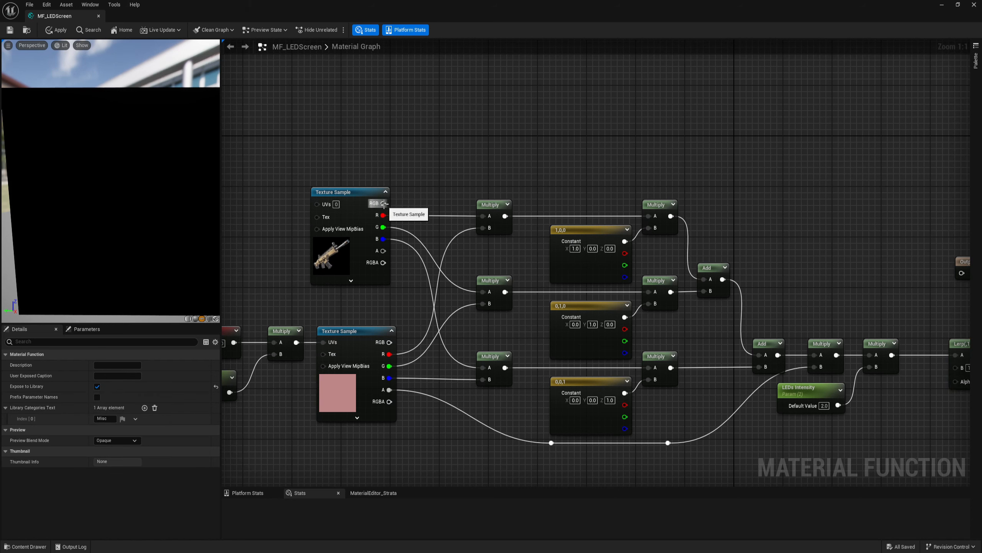
drag(384, 204, 412, 181)
text(rer)
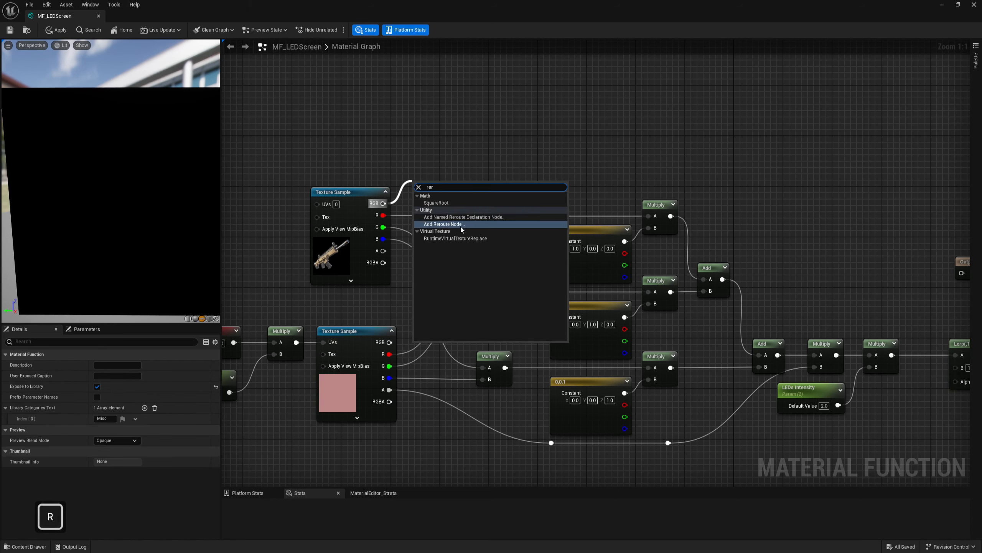
click(451, 216)
text(Screen Imag)
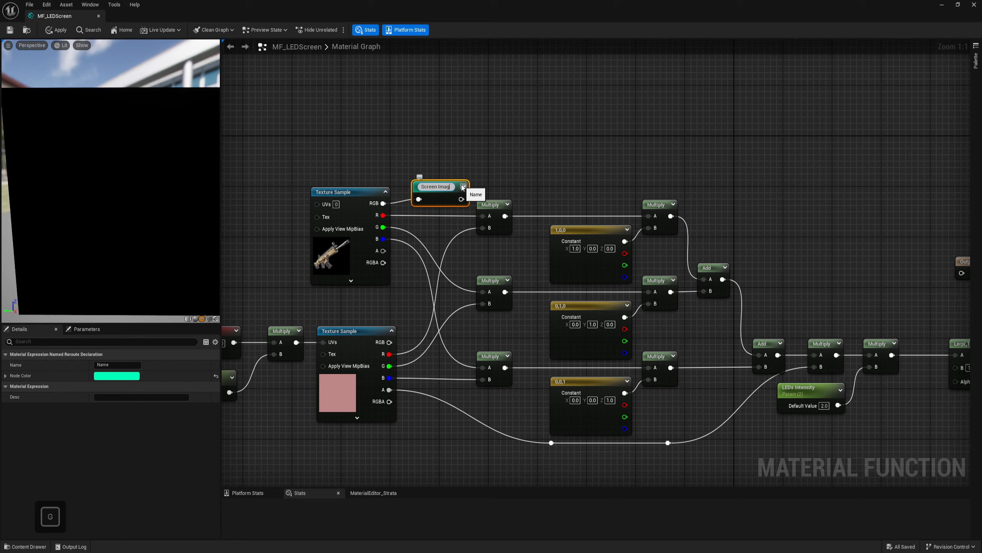
text(e)
key(Return)
Feed the Lerp's B input from the Screen Image named reroute.
right_drag(967, 321, 671, 223)
drag(654, 271, 610, 294)
click(657, 314)
click(671, 341)
Add a Distance_Blend function node in the empty area below the Lerp.
right_drag(671, 341, 748, 293)
right_click(596, 333)
text(distan)
click(627, 385)
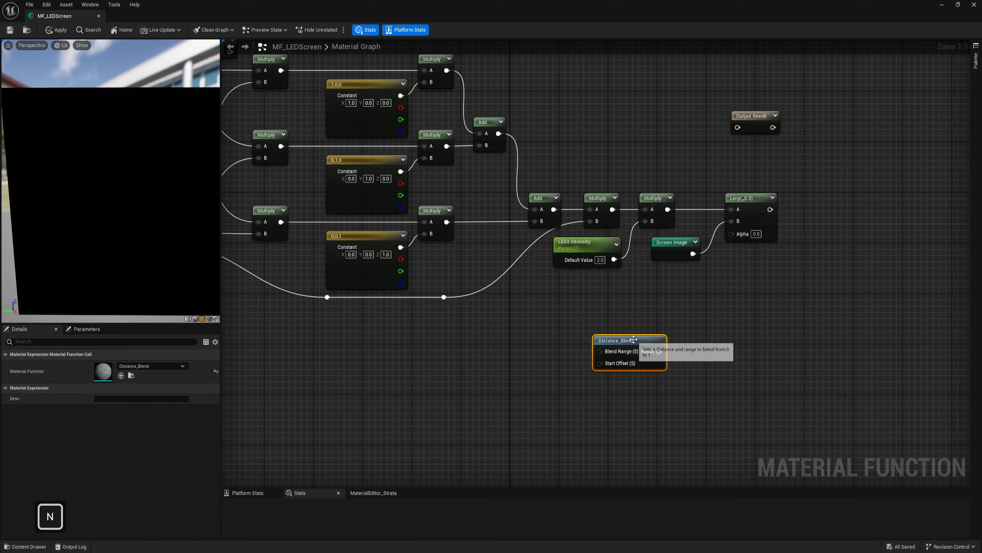
Add a scalar parameter named "Blend Range" with default value 250 and connect it to the Distance_Blend node's Blend Range input.
drag(630, 342, 432, 377)
right_drag(432, 378, 542, 354)
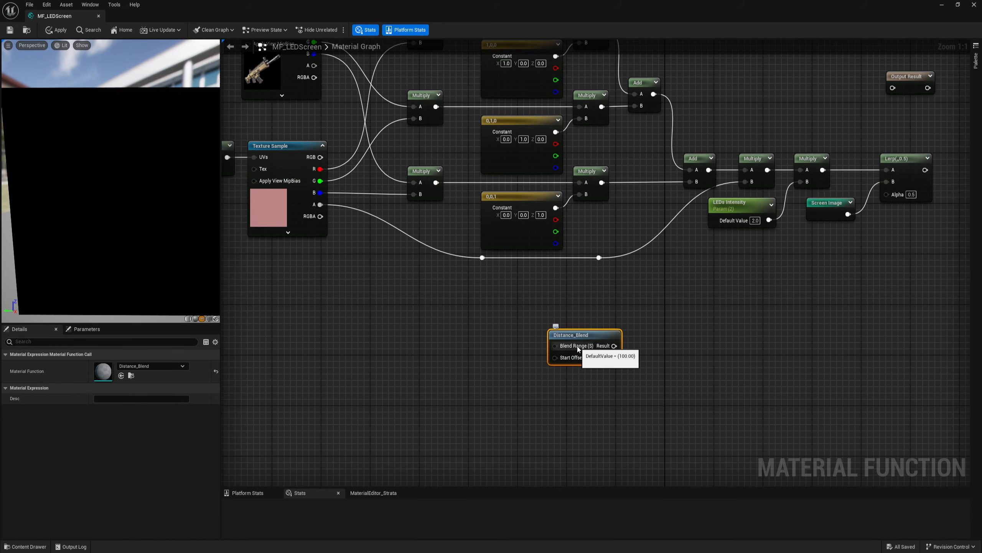
click(440, 324)
text(Blend)
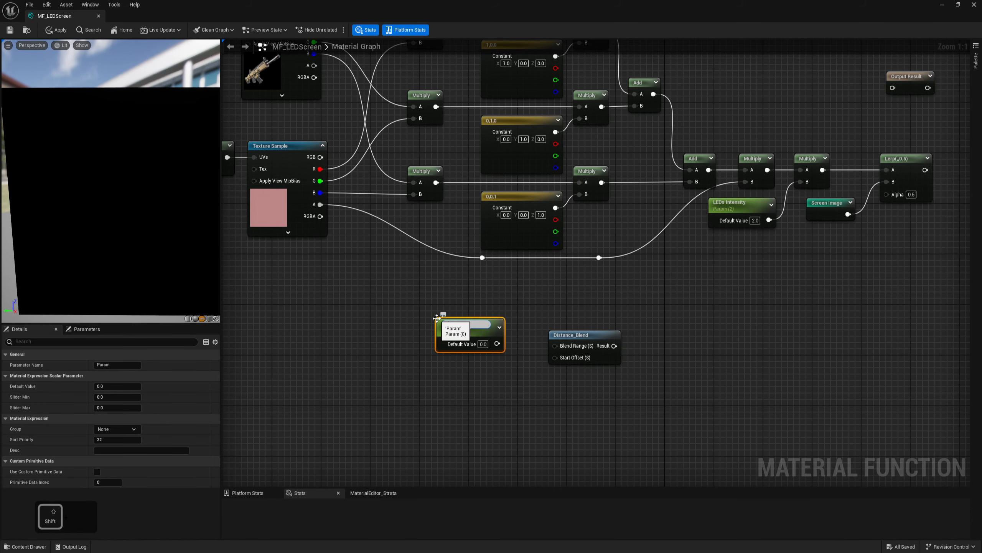
text( Range)
key(Return)
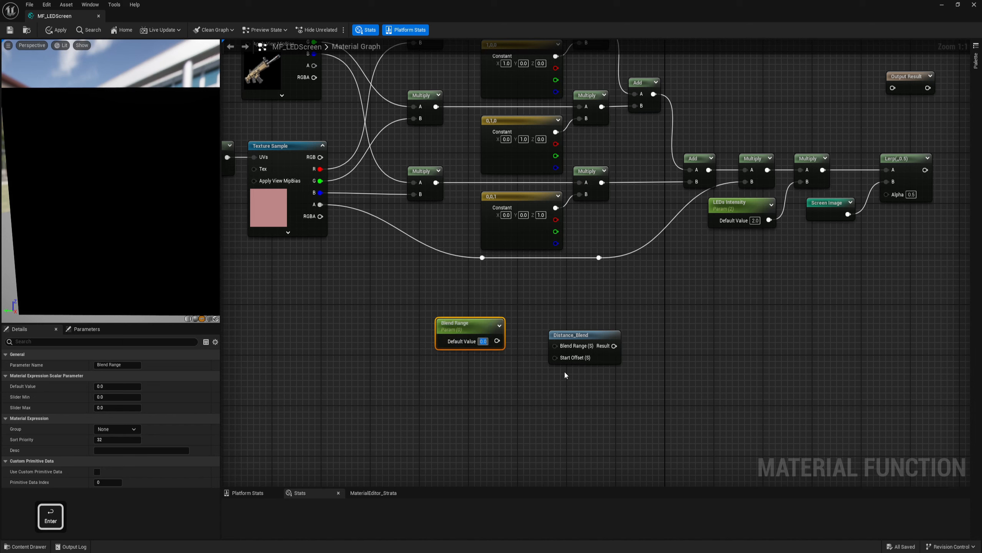
text(250)
key(Return)
drag(503, 341, 555, 345)
Add a scalar parameter named "Blend Start Offset" with default value -150, connect it to Distance_Blend's Start Offset, and place it below Blend Range.
click(442, 377)
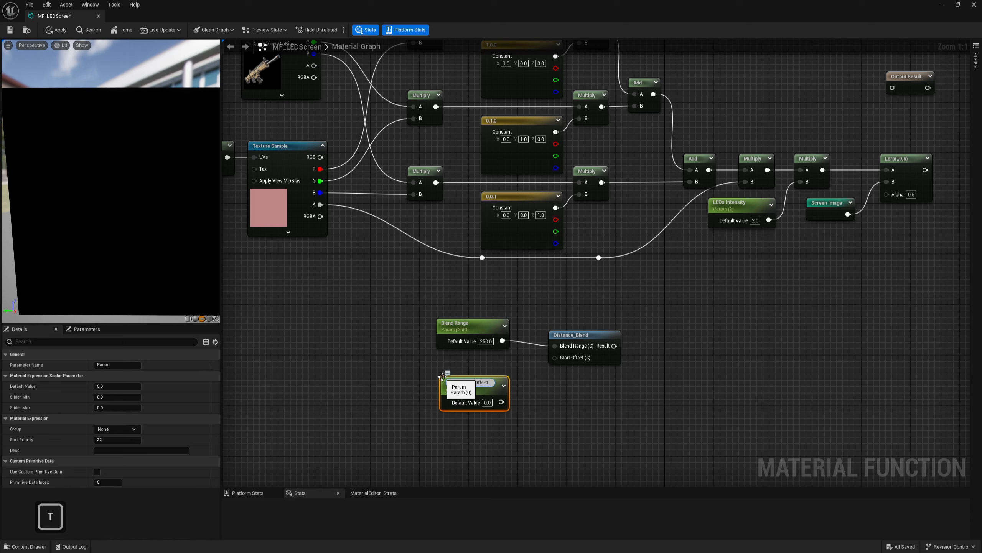
text(Blend Start Offset)
key(Return)
text(-150)
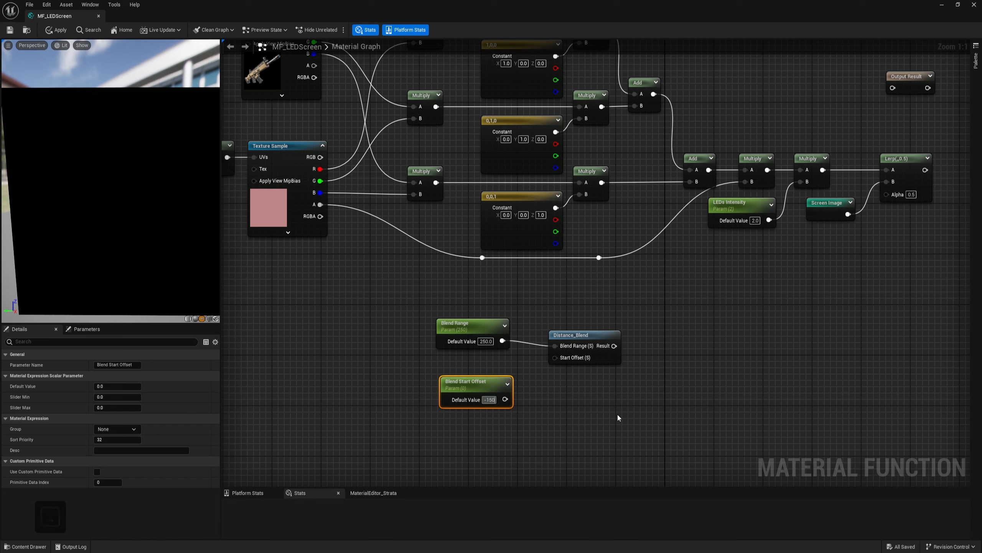
key(Return)
drag(509, 399, 555, 357)
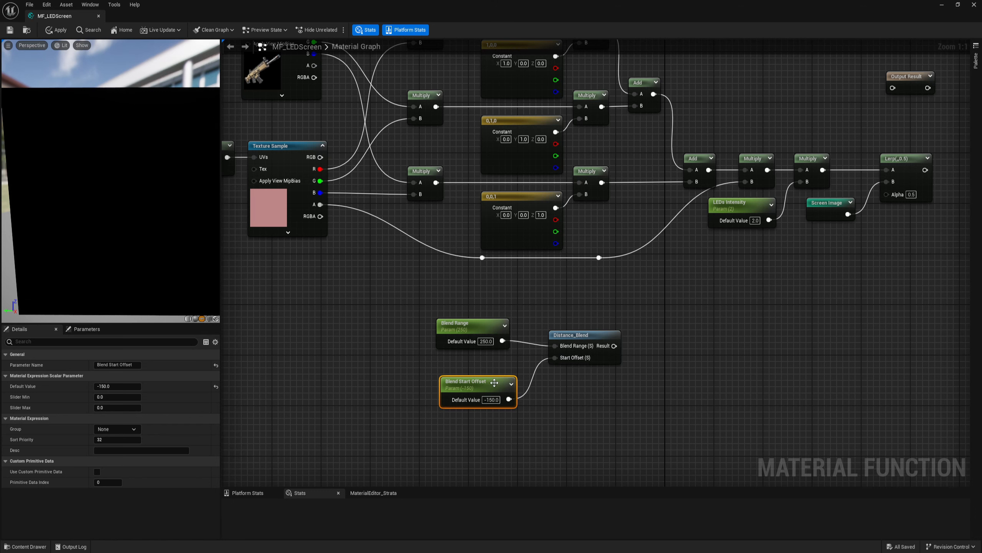
drag(493, 382, 485, 361)
Create a named reroute declaration called "Blend Distance" from the Distance_Blend node's Result output.
drag(590, 335, 621, 341)
text(rer)
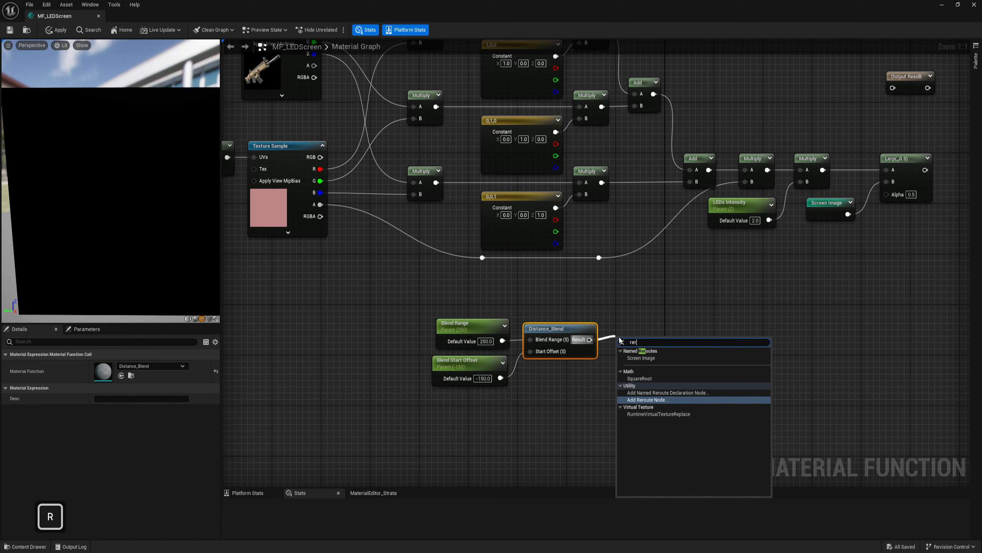
click(659, 393)
text(Blend Distance)
key(Return)
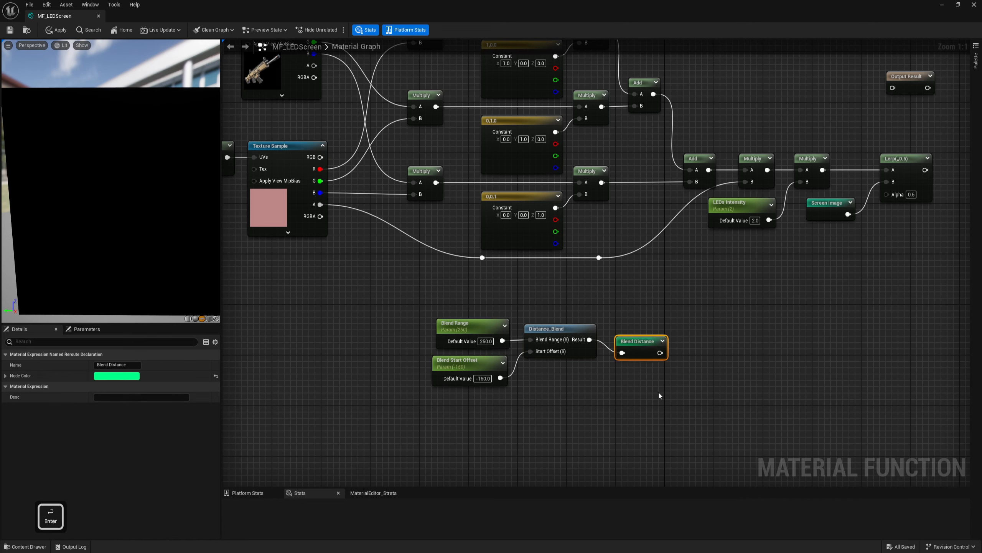
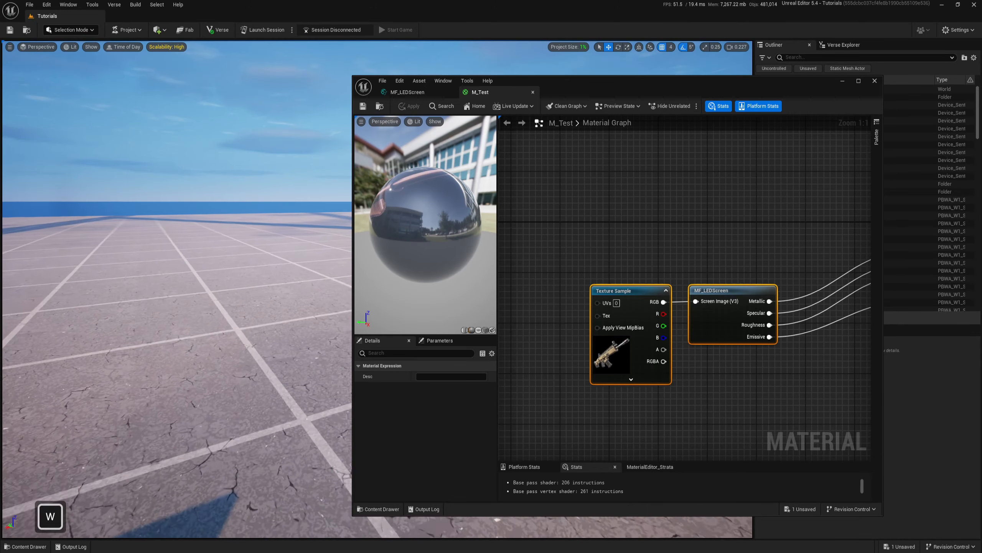
Apply the M_Test_Inst material instance to the front face of the screen mesh in the level.
scroll(300, 308, down, 3)
key(s)
key(a)
key(w)
key(ctrl+space)
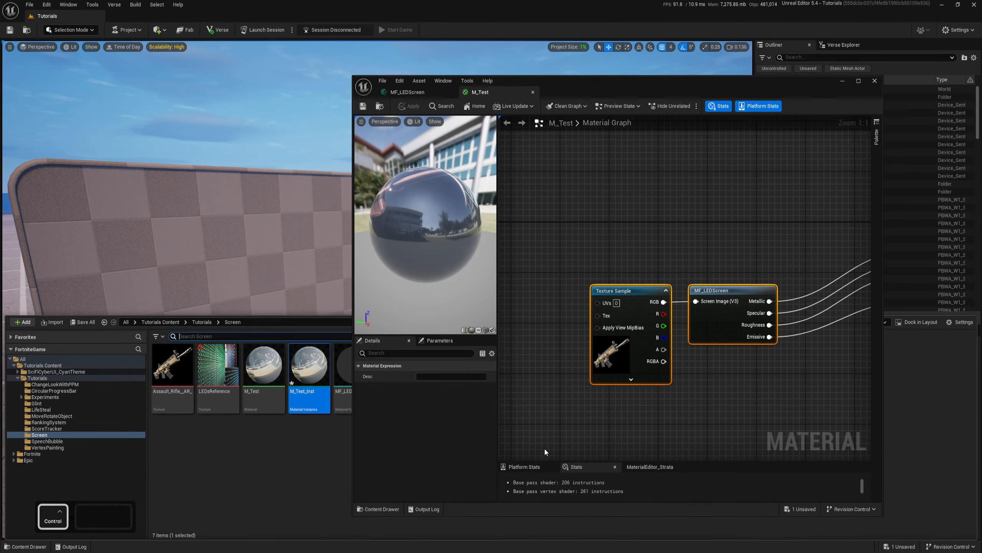
drag(313, 381, 217, 289)
right_drag(217, 289, 202, 275)
scroll(201, 276, down, 2)
key(q)
key(s)
key(a)
scroll(201, 276, up, 1)
key(s)
key(e)
Set the Base Color of the M_Test material to black and save the material.
right_drag(719, 241, 589, 244)
scroll(590, 244, down, 2)
scroll(804, 255, up, 2)
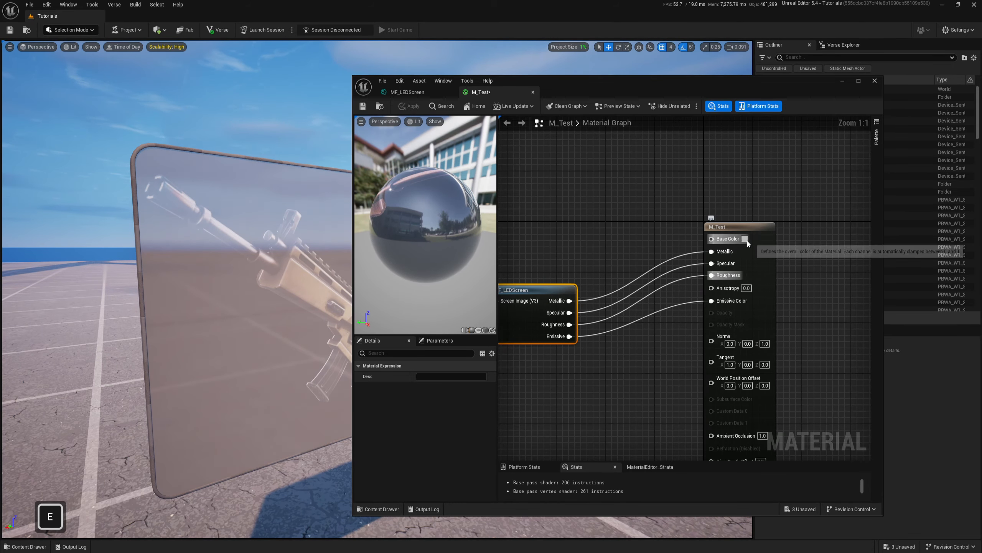
click(745, 239)
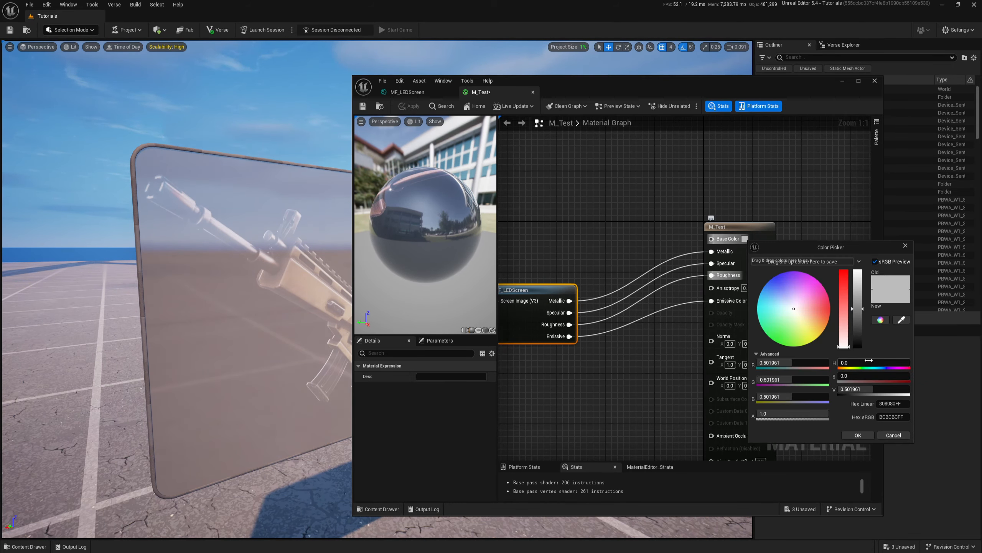
drag(859, 337, 860, 347)
click(857, 435)
key(ctrl+s)
Create a material named M_Frame in the Screen folder and apply it to the frame of the screen mesh.
key(ctrl+space)
click(305, 391)
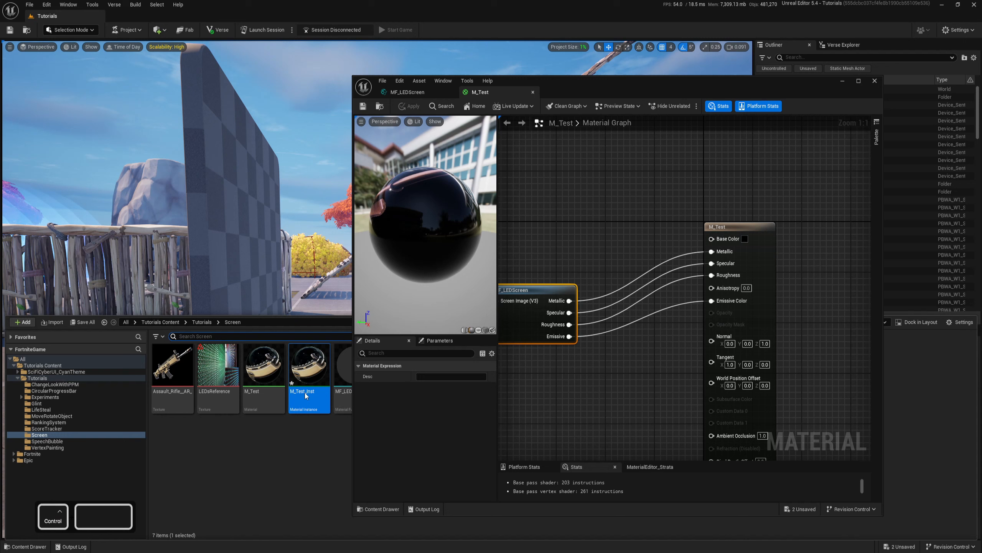
click(397, 504)
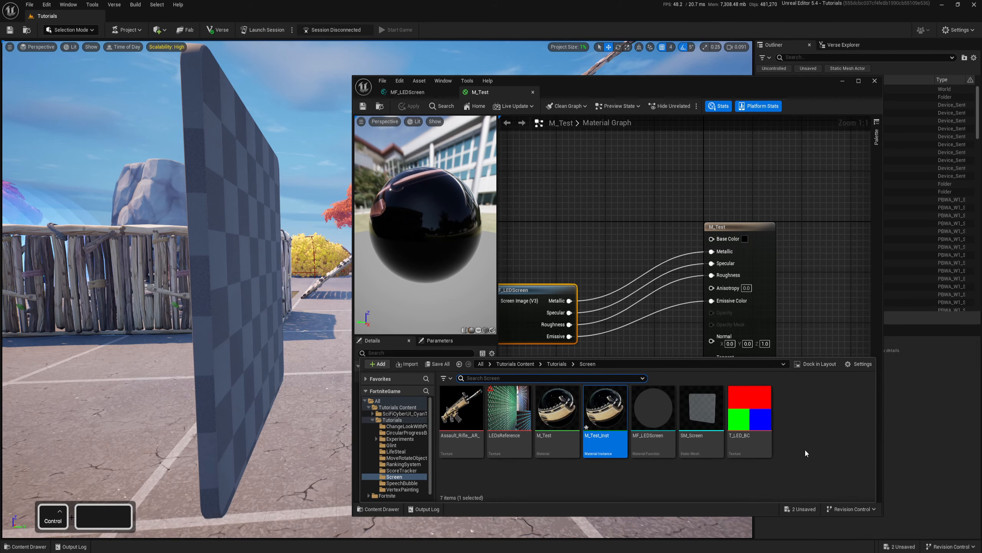
right_click(800, 407)
click(866, 250)
text(M_Frame)
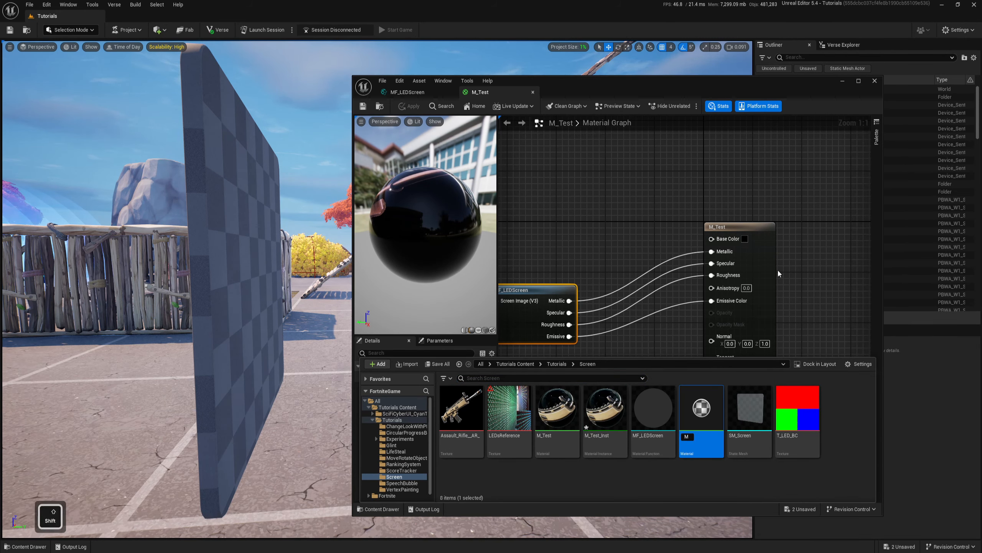
key(Return)
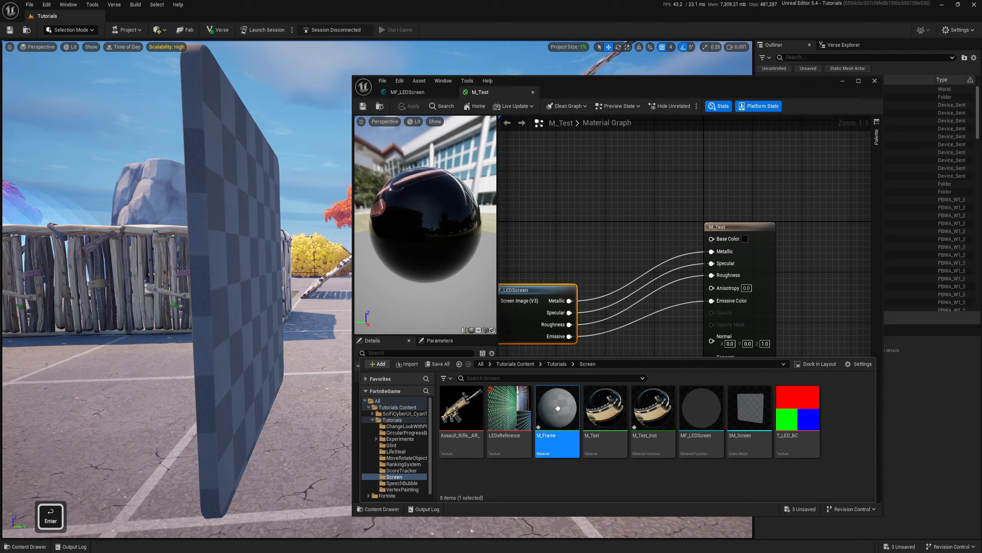
drag(557, 406, 222, 248)
Set the M_Frame material's Metallic to 0.8 and Roughness to 0.1, and save it.
key(ctrl+space)
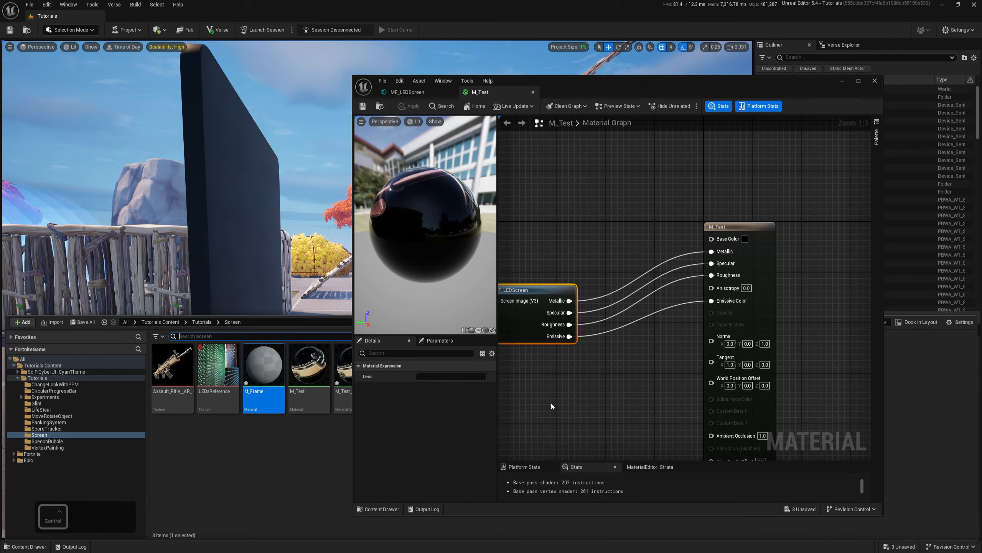
double_click(261, 372)
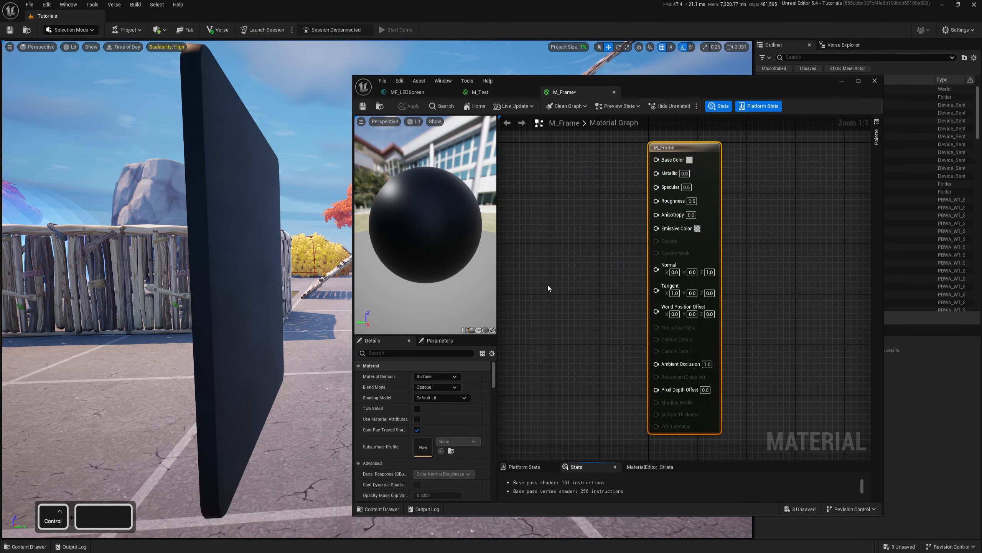
right_drag(547, 286, 679, 309)
right_drag(662, 272, 546, 302)
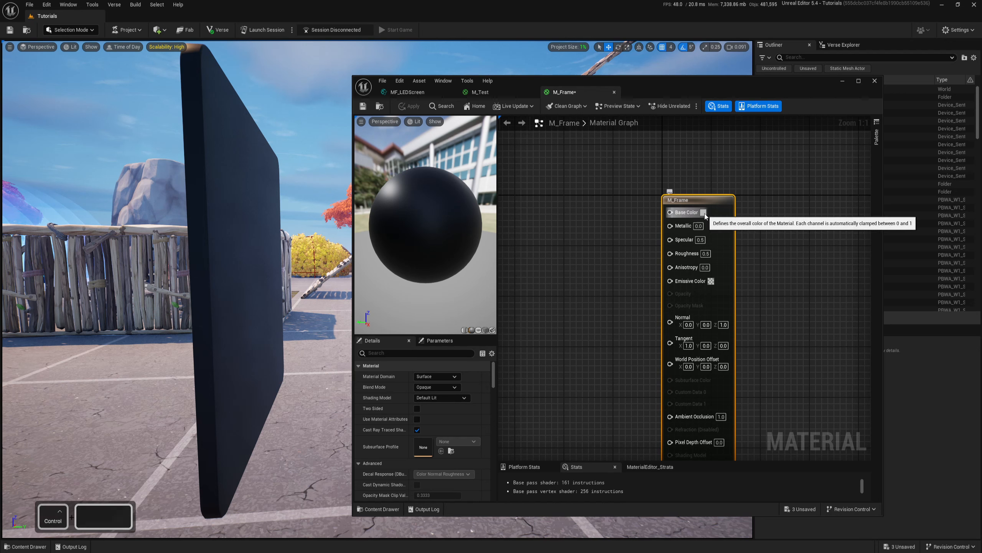
click(698, 226)
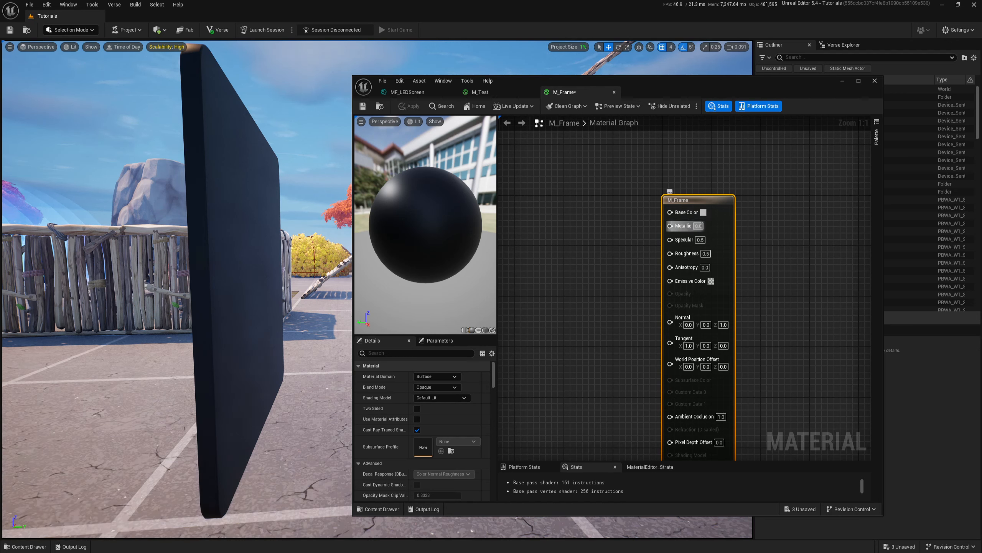
text(.8)
key(Return)
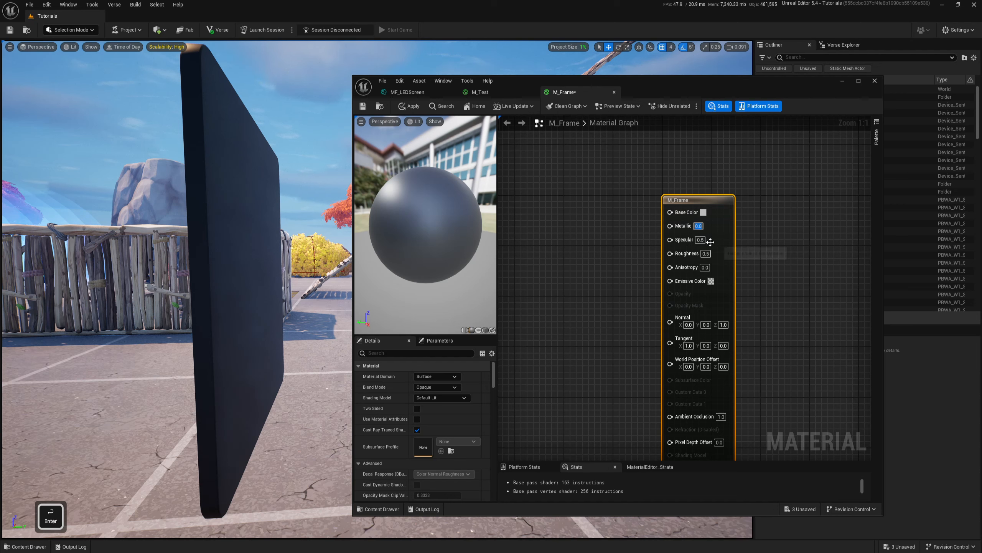
click(705, 254)
text(.1)
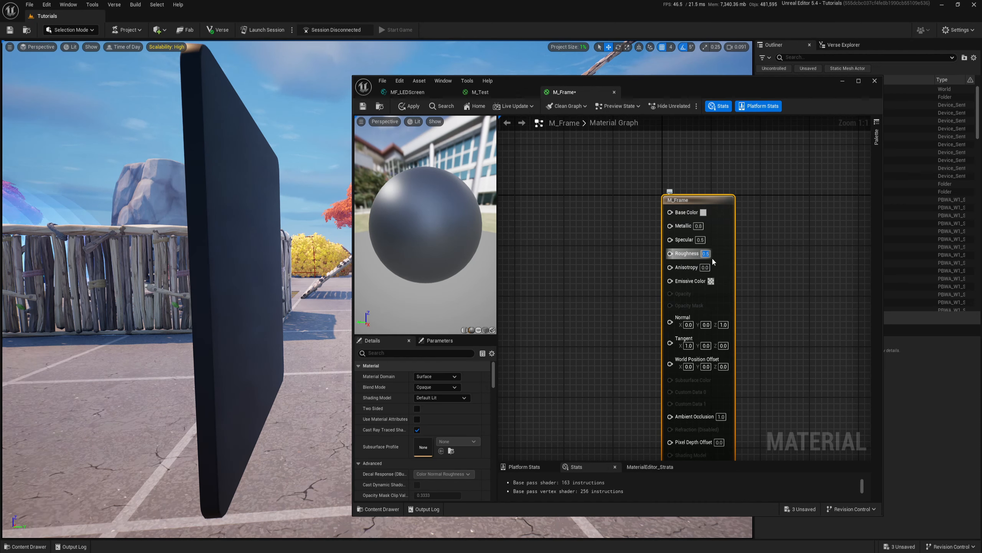
key(Return)
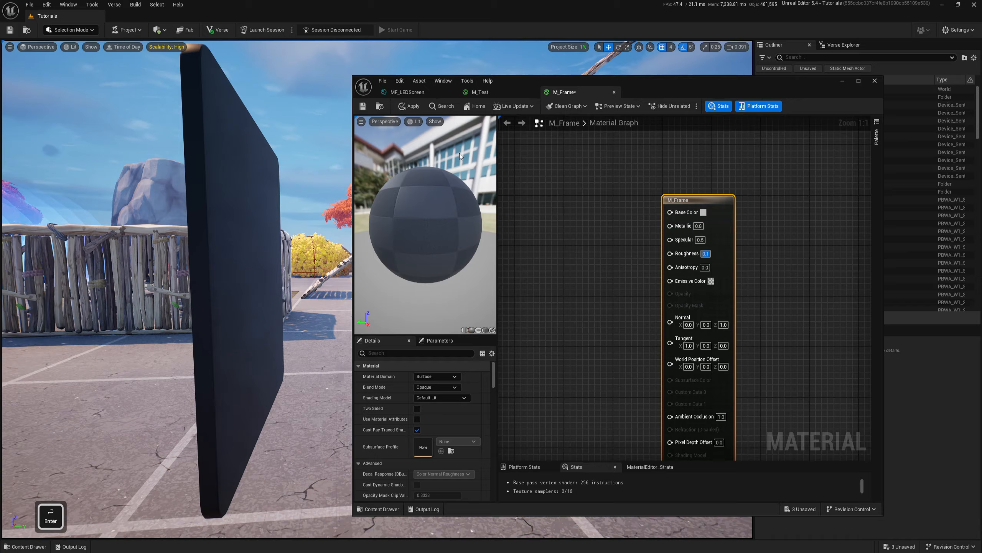
click(363, 106)
Close the material editor and open the M_Test_Inst material instance in a narrower window beside the screen mesh.
key(d)
right_drag(286, 194, 252, 194)
key(a)
key(s)
key(a)
key(w)
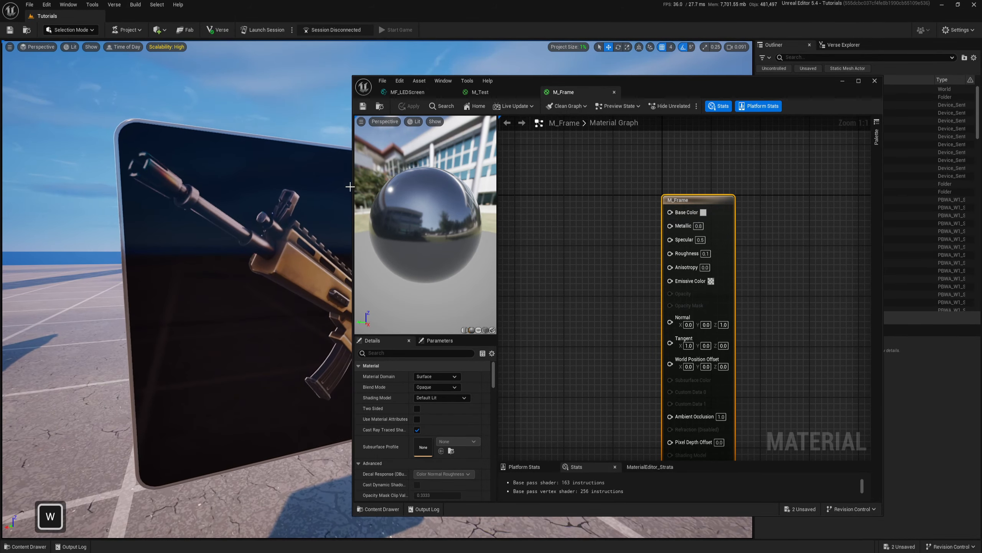
click(873, 81)
right_drag(425, 271, 395, 271)
key(ctrl+space)
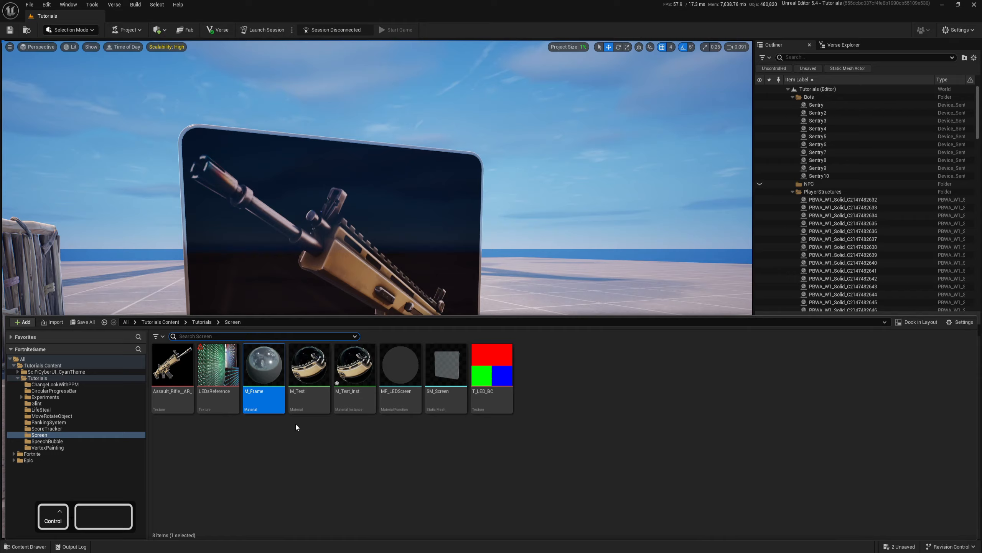
double_click(353, 366)
drag(355, 148, 564, 148)
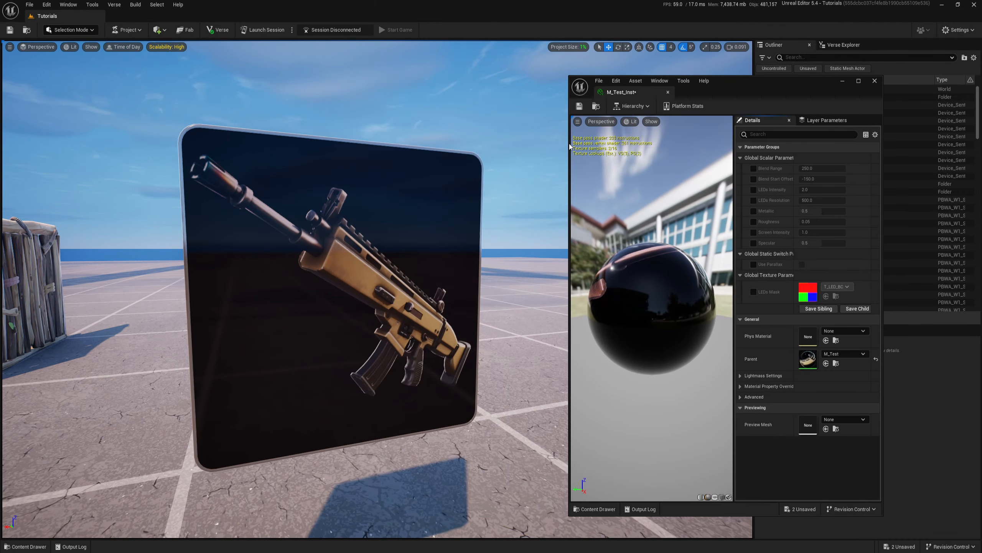
Examine the LED pixels and the distance blend on the screen mesh from close up and at grazing angles.
key(a)
key(w)
right_drag(271, 270, 333, 267)
key(d)
key(s)
key(w)
scroll(271, 271, down, 8)
key(w)
key(a)
key(s)
key(d)
key(a)
key(e)
key(d)
key(a)
key(w)
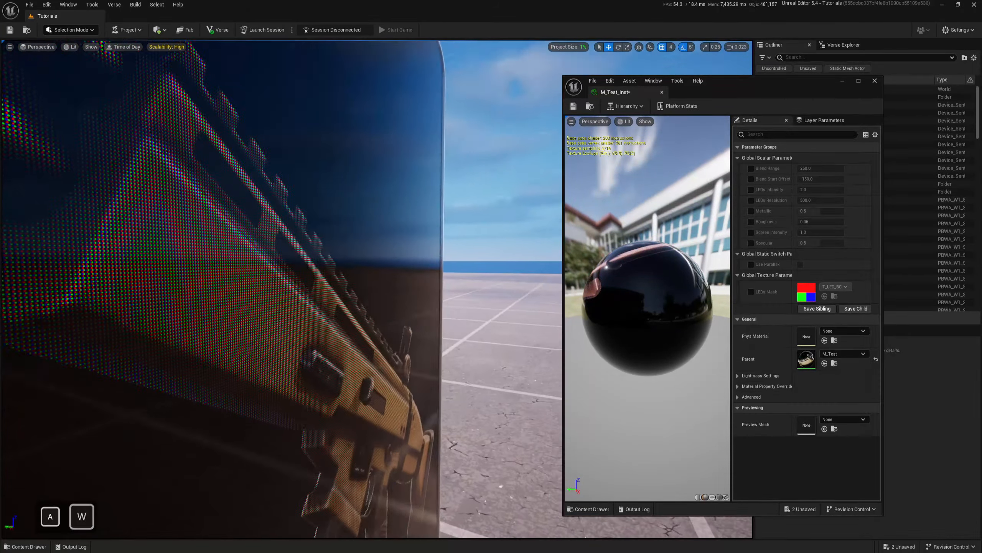
right_drag(457, 327, 443, 319)
key(a)
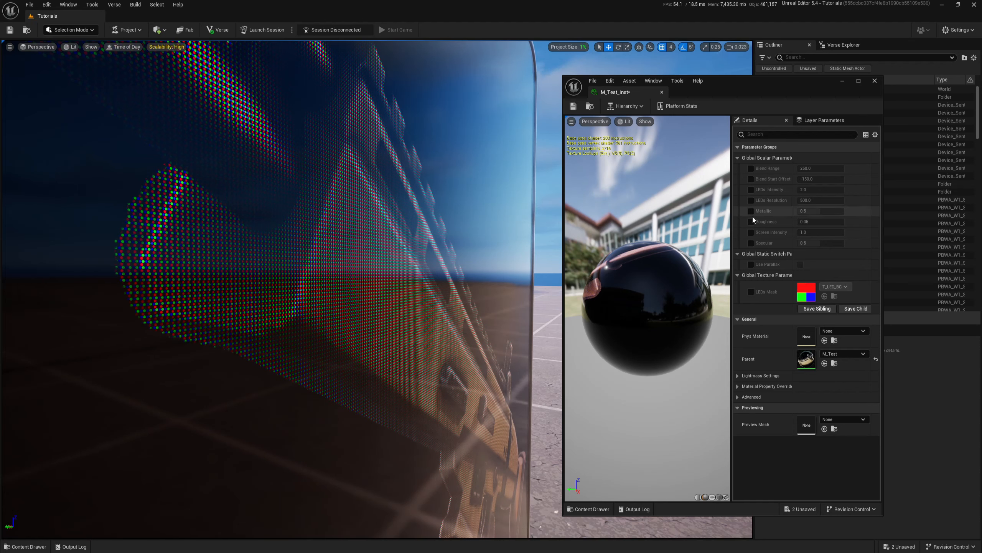
Override LEDs Intensity and LEDs Resolution in M_Test_Inst, setting them to about 5.44 and about 180.
click(751, 199)
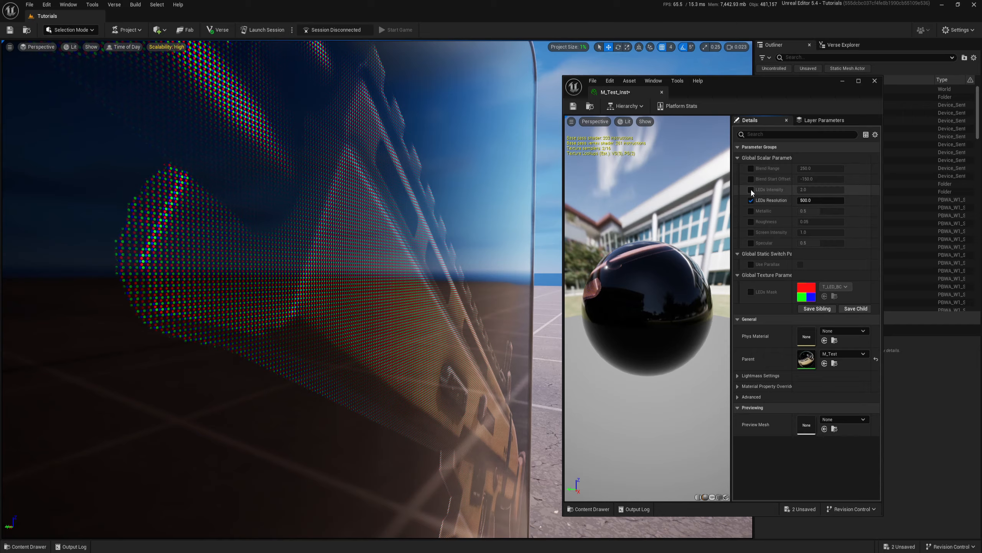
click(751, 189)
drag(838, 187, 764, 200)
Set the LEDs Resolution parameter of M_Test_Inst to 400.
key(s)
right_drag(304, 293, 160, 284)
key(d)
scroll(304, 293, up, 10)
key(w)
key(s)
key(w)
key(a)
key(s)
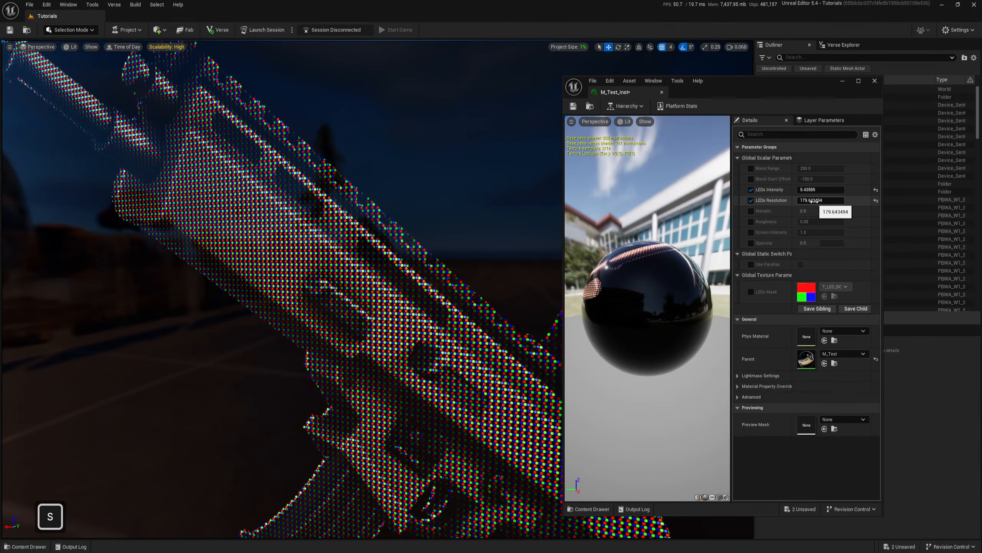
drag(812, 201, 840, 201)
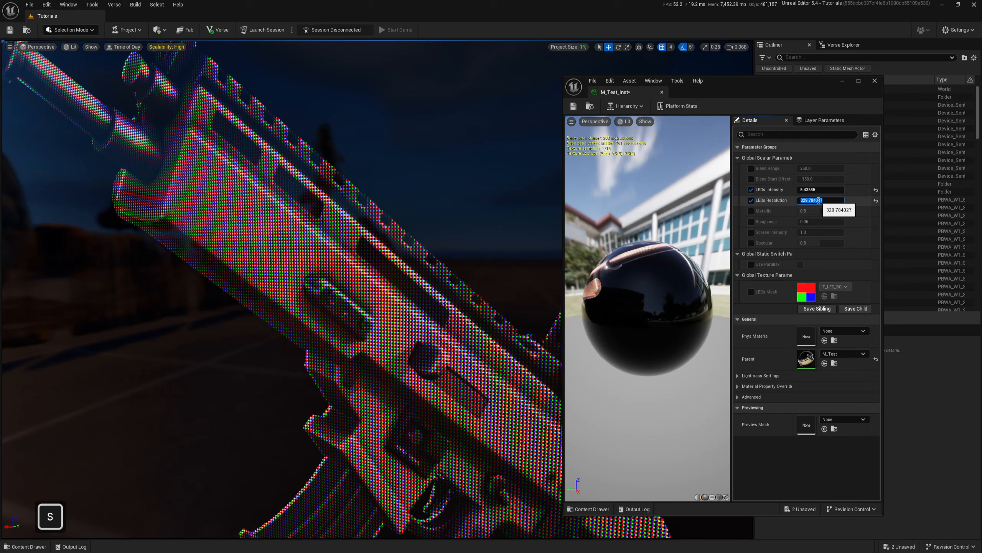
text(400)
key(Return)
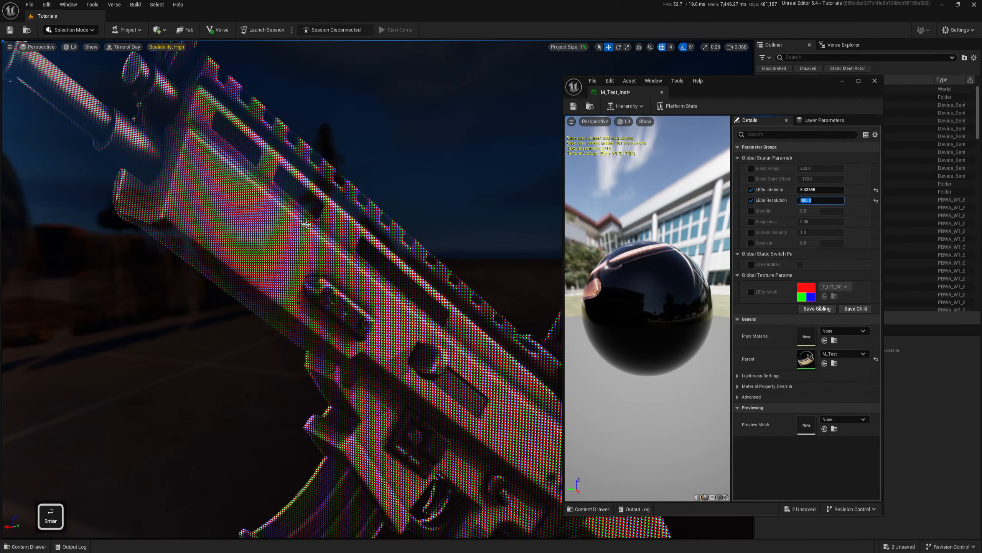
Open the assault rifle texture from the Screen folder and set its LOD Bias to 2.
drag(763, 84, 574, 157)
right_drag(355, 166, 355, 166)
key(s)
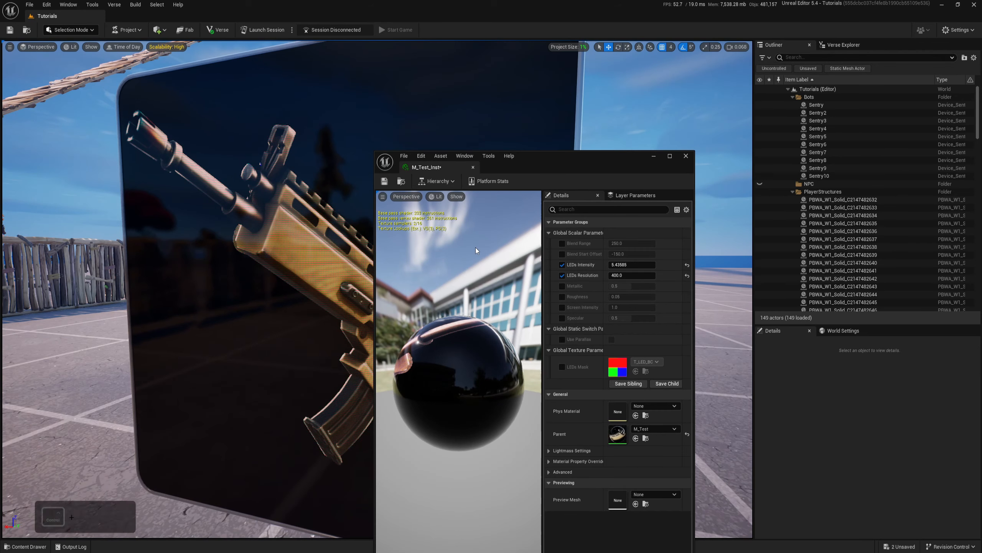
key(ctrl+space)
double_click(172, 364)
drag(603, 159, 695, 90)
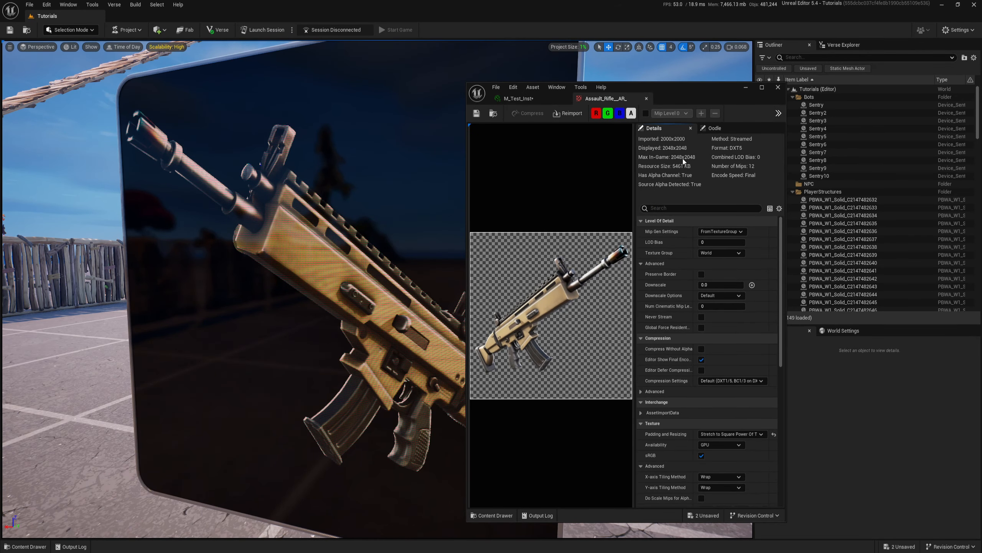
drag(715, 242, 727, 243)
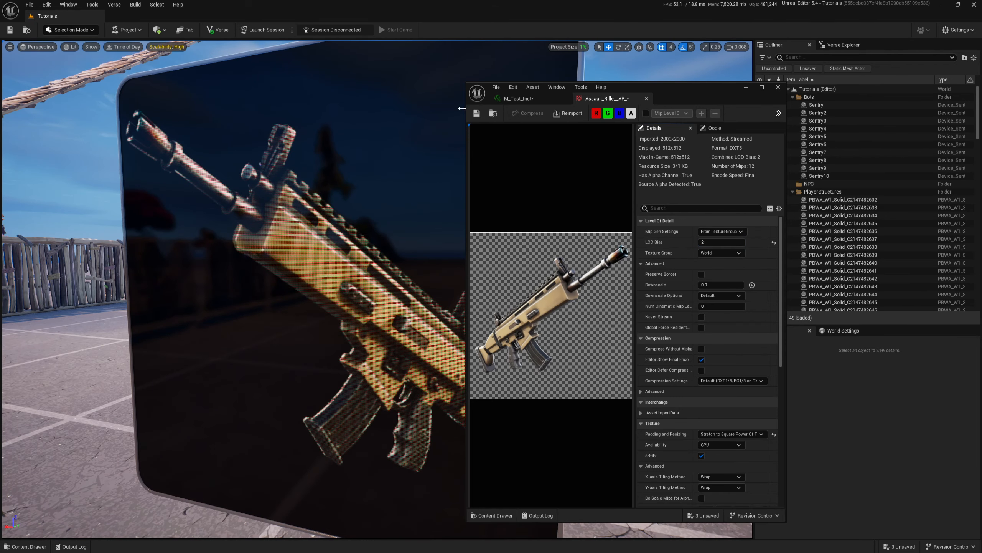
Save the assault rifle texture and view the whole screen mesh in the level from a distance.
click(477, 116)
drag(710, 100, 958, 108)
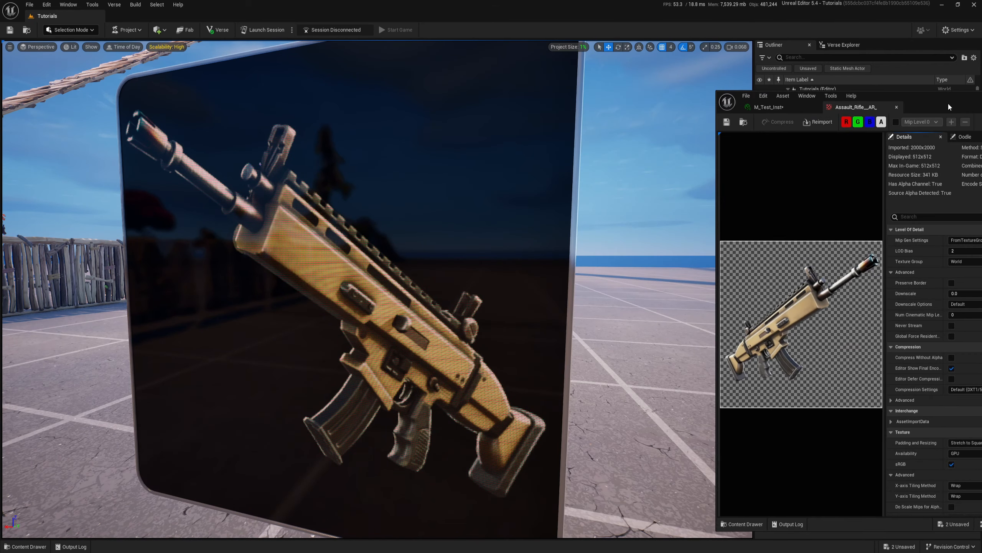
key(s+a)
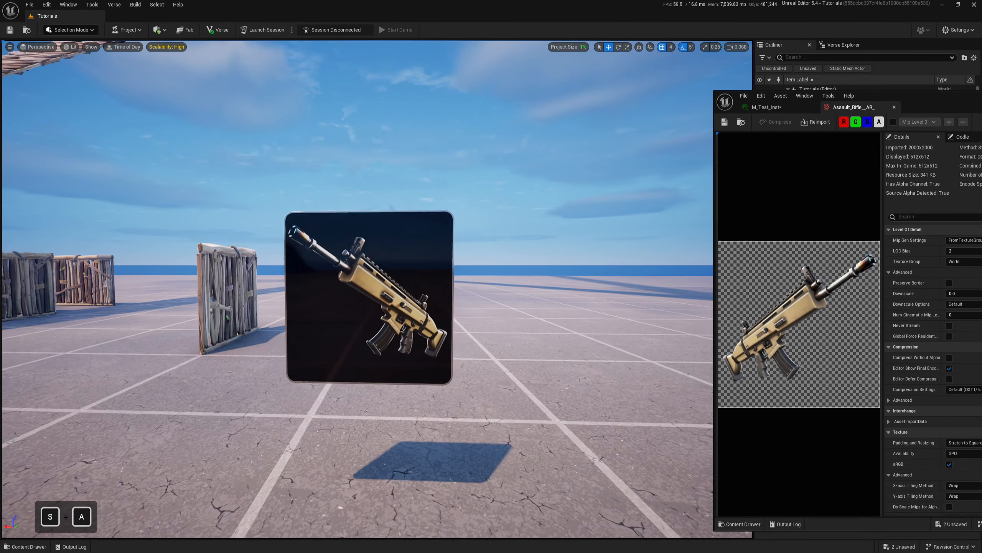
key(s+a)
key(w+d)
Scale the screen mesh up uniformly in the level and deselect it.
click(424, 249)
key(r)
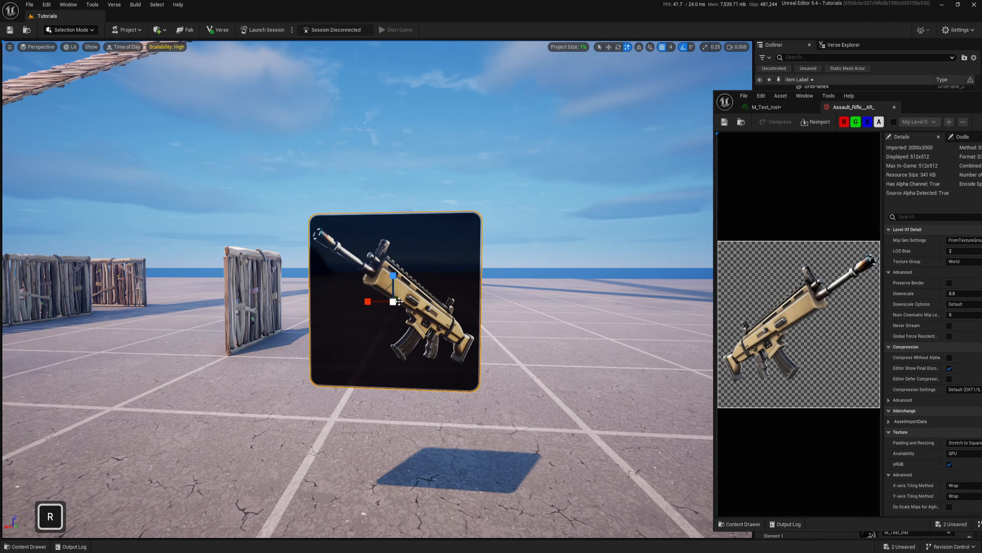
drag(396, 298, 393, 224)
key(w)
key(Escape)
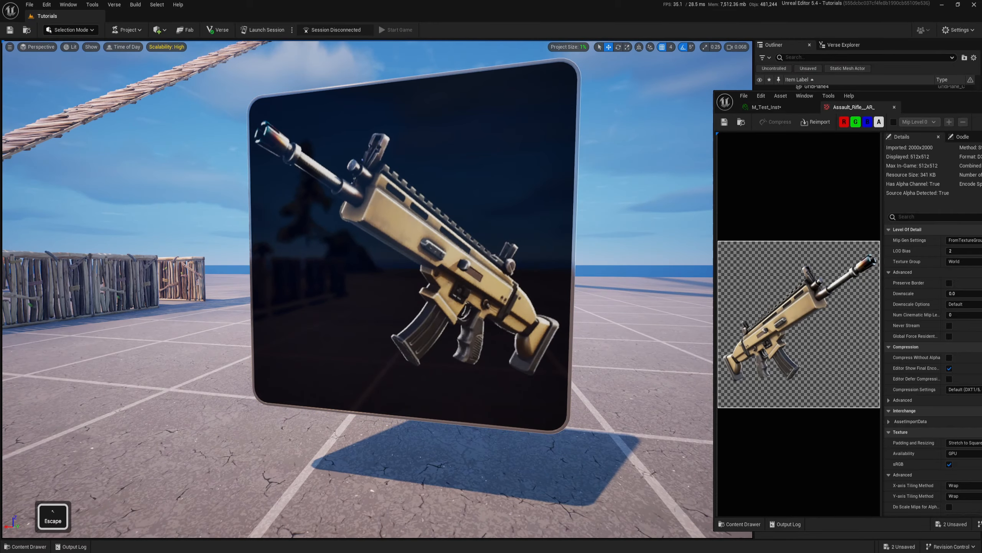
Examine the rifle image and its LED pixels on the enlarged screen from close up and from the side.
key(d)
key(w)
key(a)
key(w)
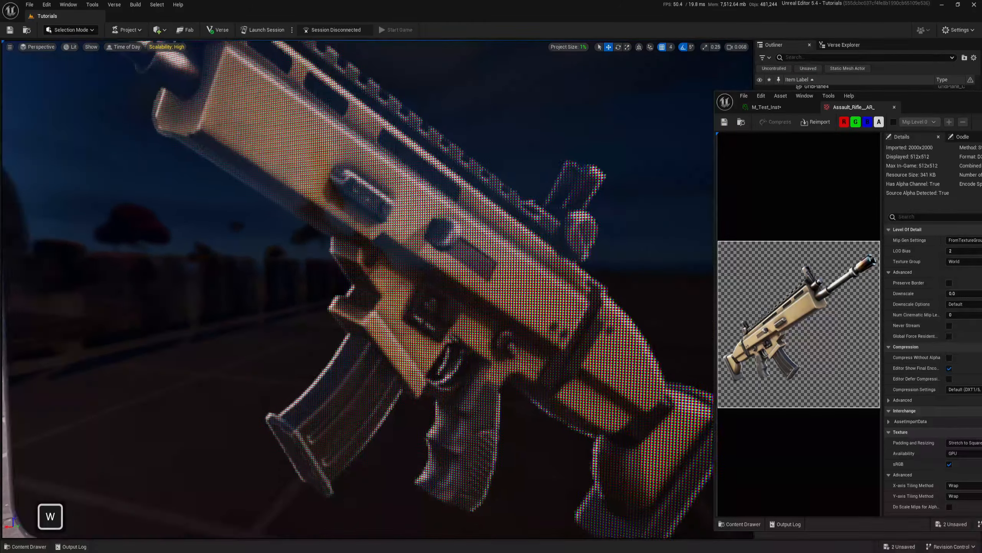
key(w)
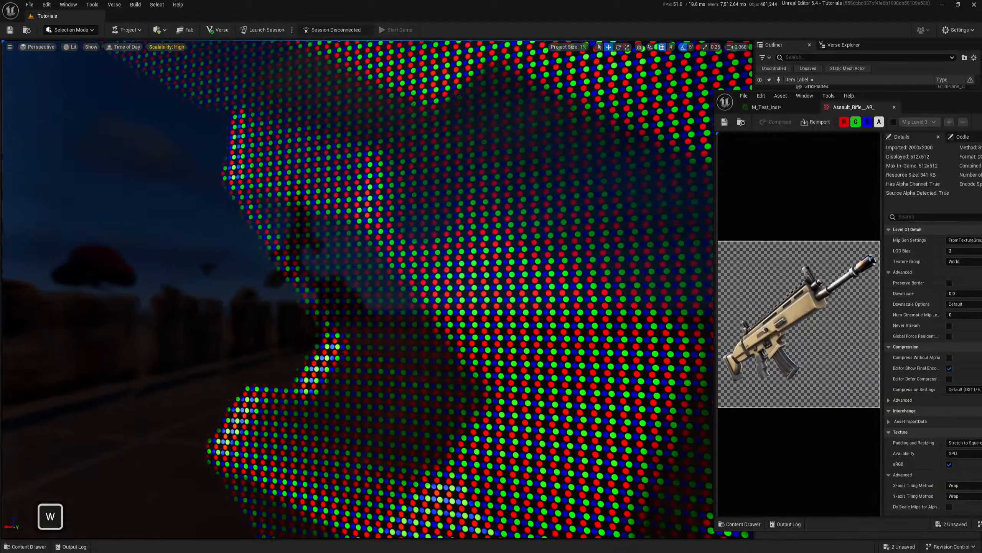
key(a)
key(e)
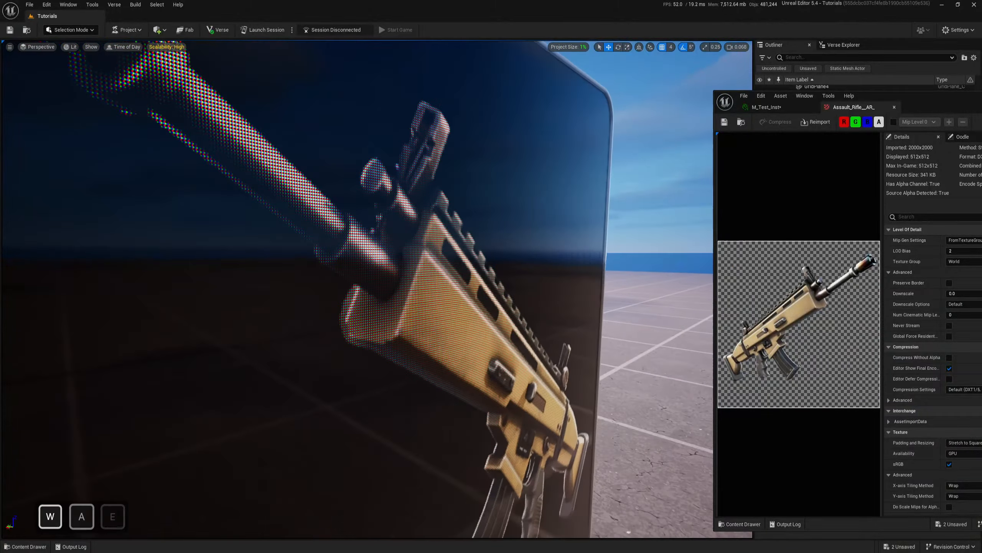
key(q)
key(d)
key(w)
In M_Test_Inst, set LEDs Resolution to about 462, Metallic to about 0.42 and Screen Intensity to about 1.19.
drag(912, 110, 714, 68)
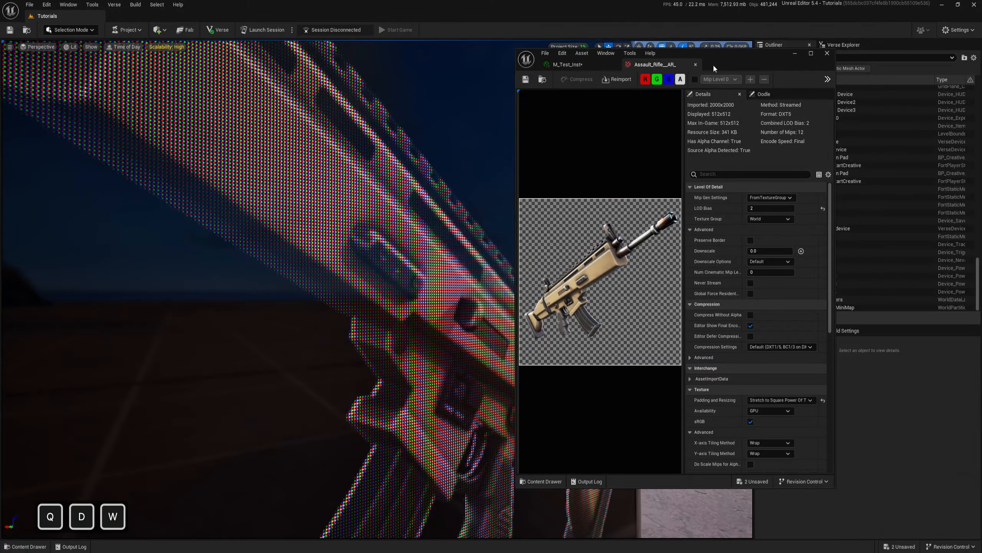
click(568, 64)
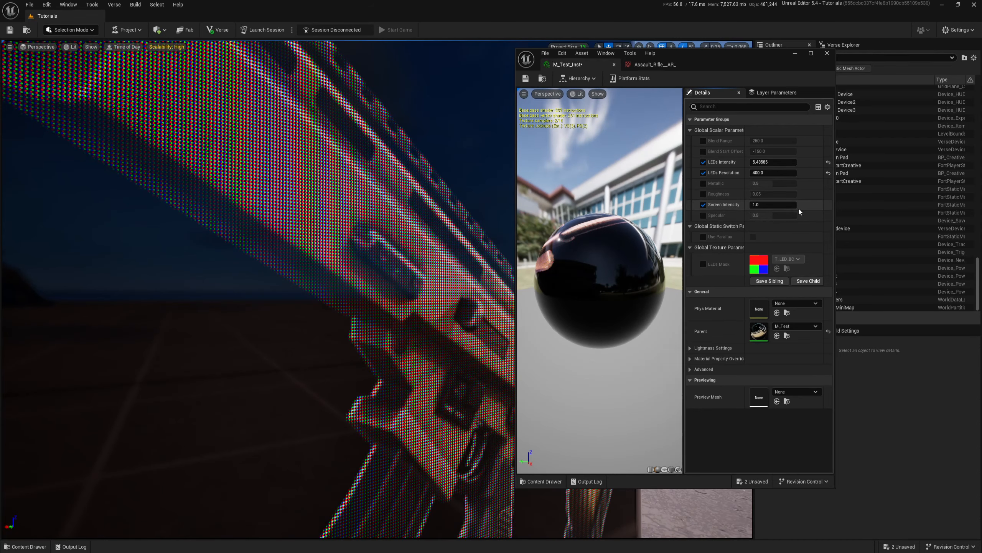
drag(795, 205, 773, 172)
scroll(258, 289, down, 10)
scroll(258, 289, up, 10)
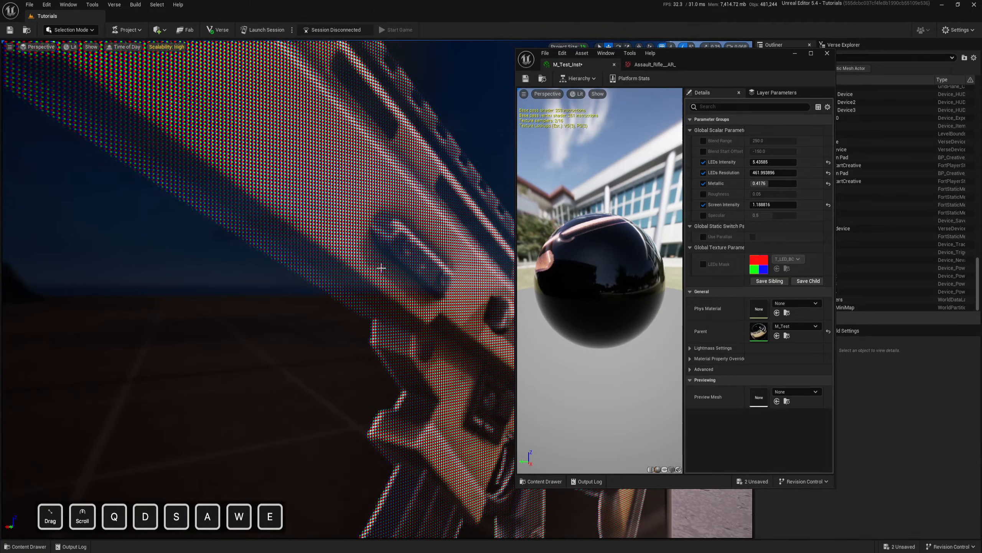
Examine the reflections and LED dots on the screen mesh from close up and at grazing angles.
key(w)
key(a)
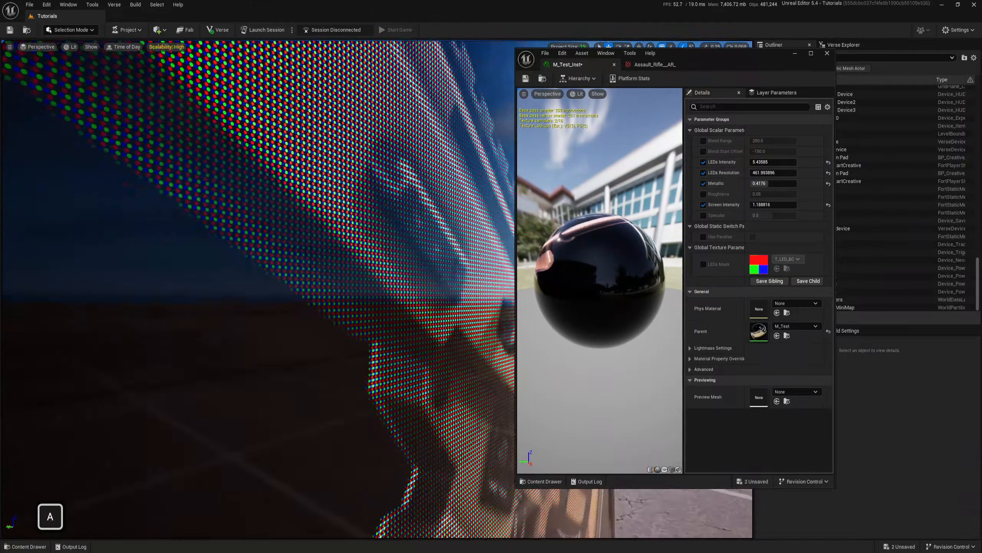
key(s)
scroll(258, 290, up, 1)
key(d)
scroll(258, 290, down, 3)
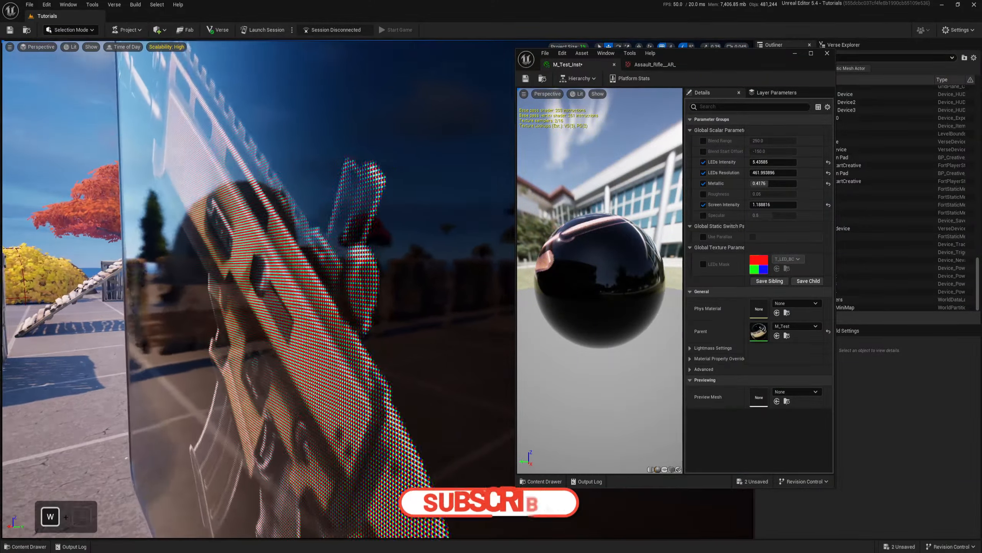
key(a)
key(w)
key(d)
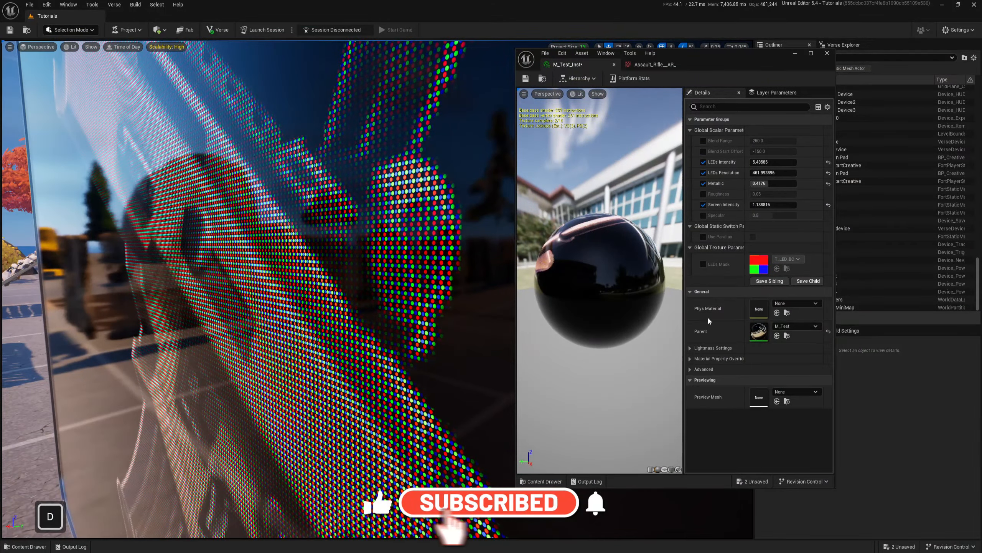
Enable Use Parallax in M_Test_Inst and override Height Intensity with about 0.35.
click(702, 236)
click(753, 236)
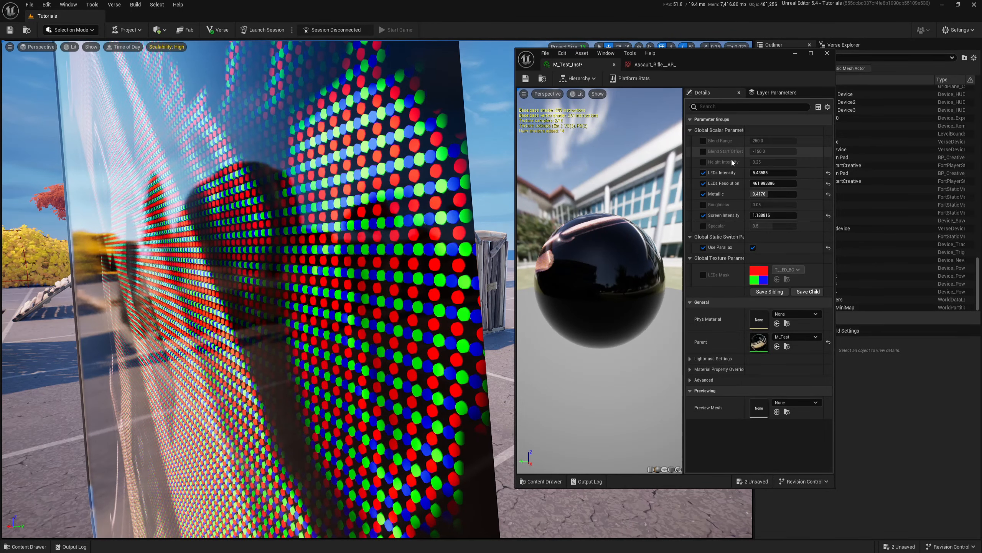
click(704, 162)
drag(753, 162, 770, 162)
Examine the parallax effect of the LEDs on the screen mesh from several distances and viewing angles.
mouse_move(387, 252)
right_down()
mouse_move(348, 251)
mouse_move(456, 252)
mouse_move(379, 251)
right_up()
key(d)
key(a)
key(s)
scroll(386, 251, up, 4)
key(a)
key(s)
scroll(387, 251, up, 4)
key(w)
key(d)
key(w)
scroll(387, 252, up, 4)
key(s)
key(a)
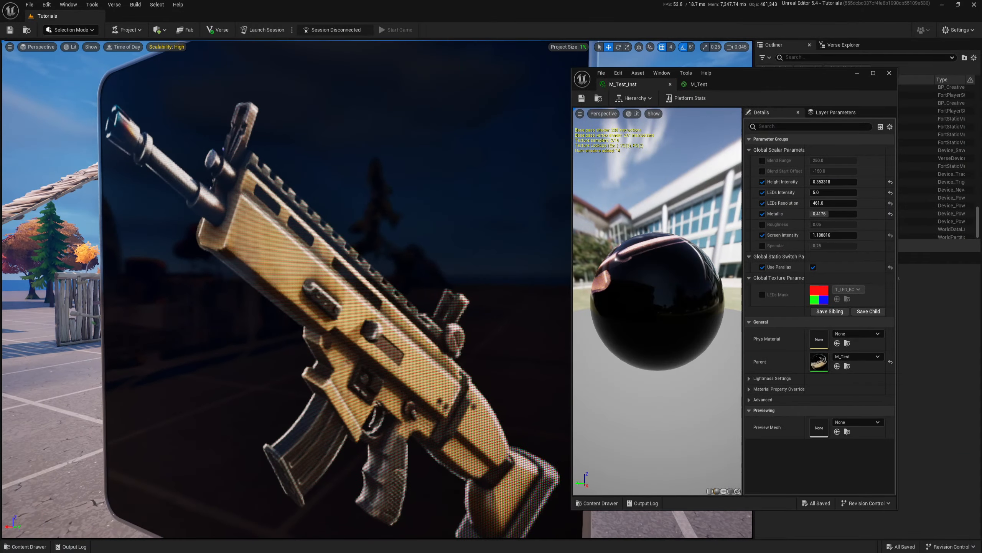
key(s)
right_drag(379, 251, 389, 227)
key(w)
key(d)
key(a)
key(w)
key(s)
key(e)
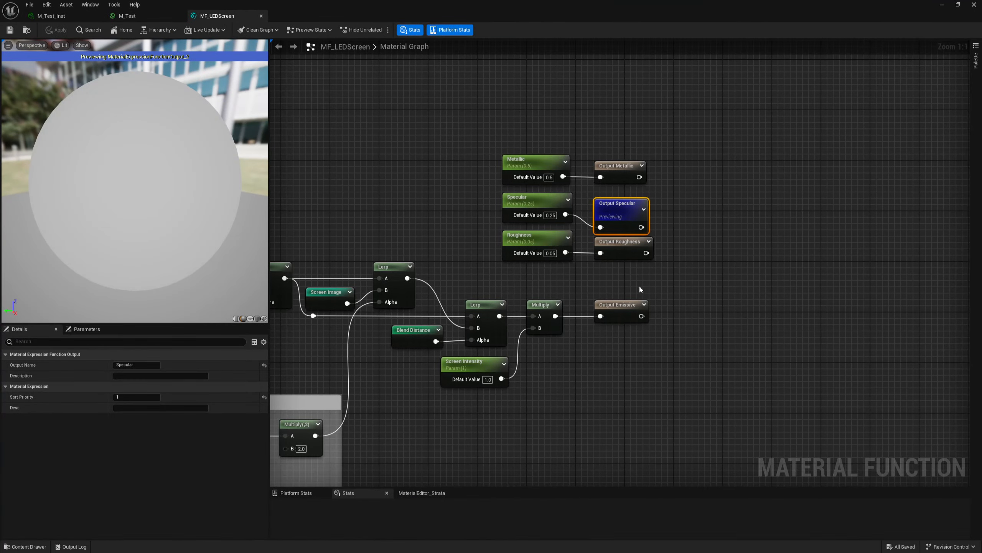
Stop previewing the Output Specular node in MF_LEDScreen and move the Specular parameter farther away from it to make room between them.
right_click(619, 211)
click(651, 235)
click(720, 217)
right_drag(581, 217, 704, 217)
right_drag(598, 200, 649, 206)
drag(700, 208, 608, 207)
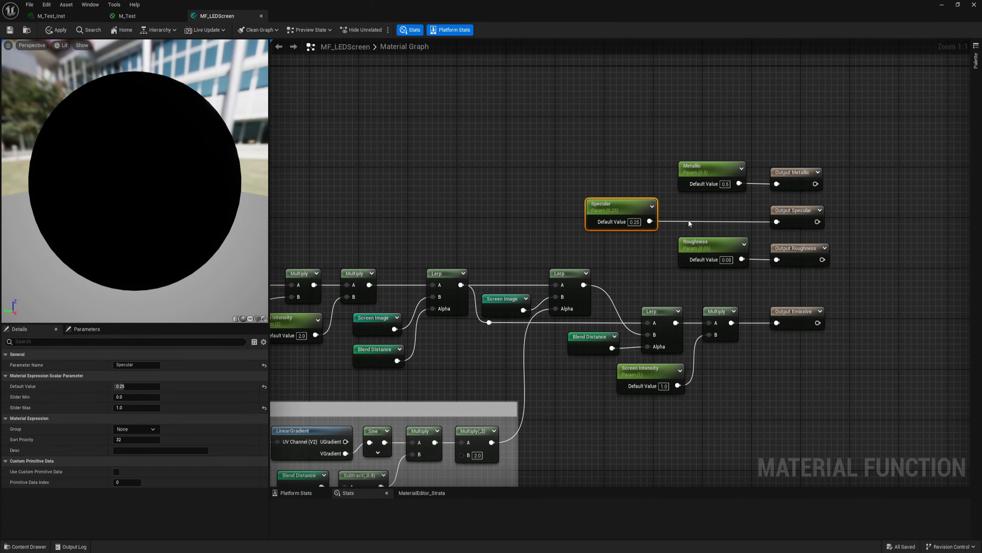